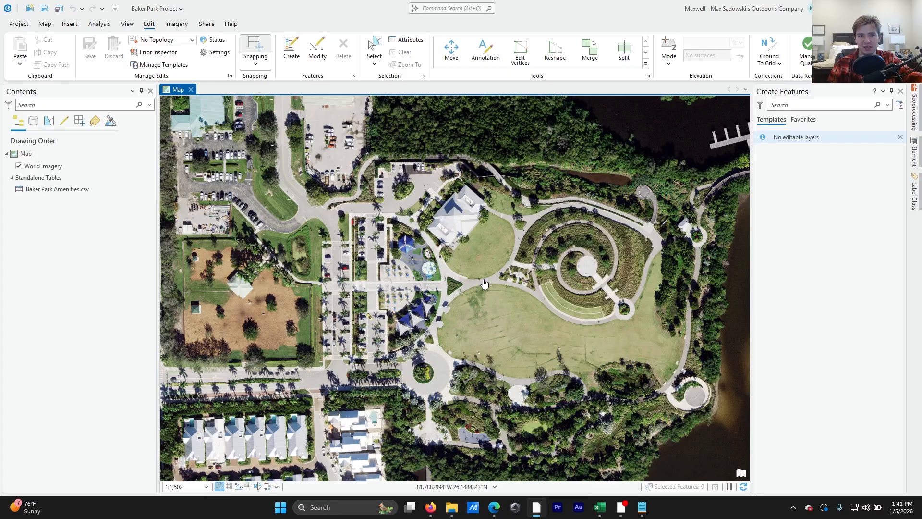
pyautogui.moveTo(484, 283); pyautogui.dragTo(467, 257)
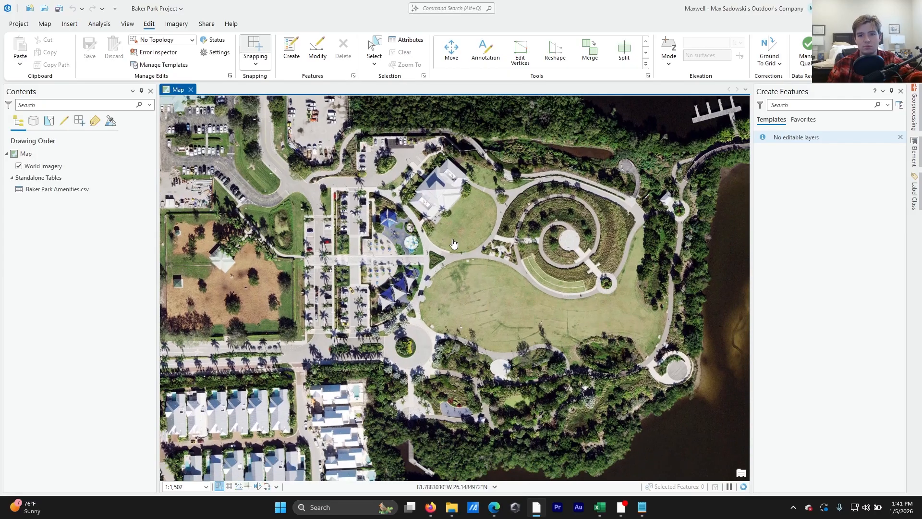
pyautogui.click(45, 25)
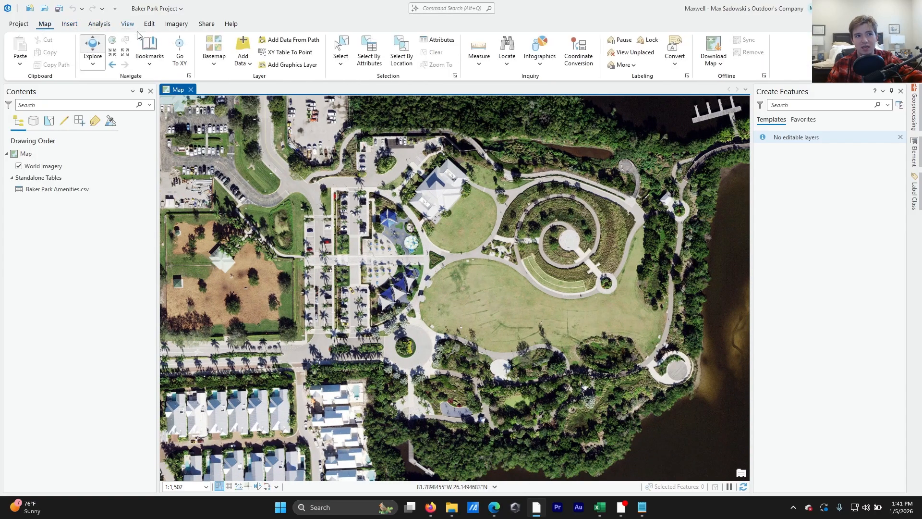
pyautogui.click(216, 53)
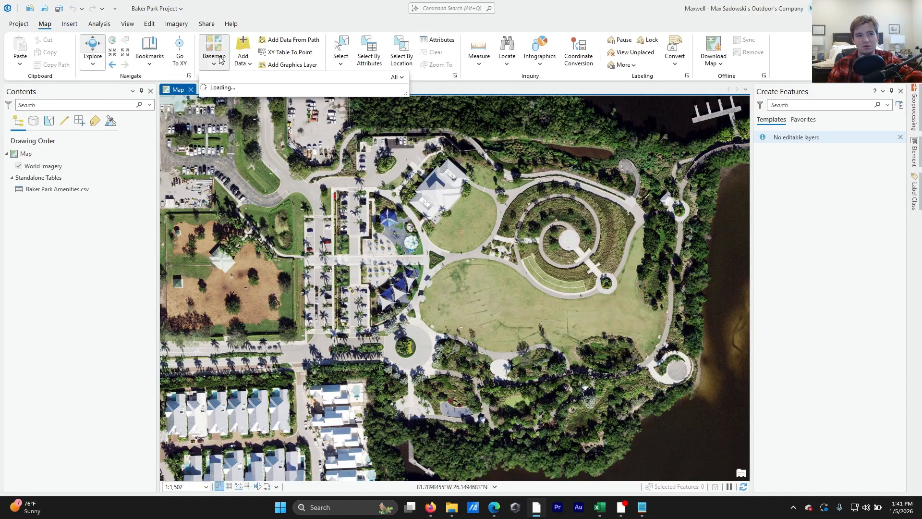
pyautogui.click(685, 146)
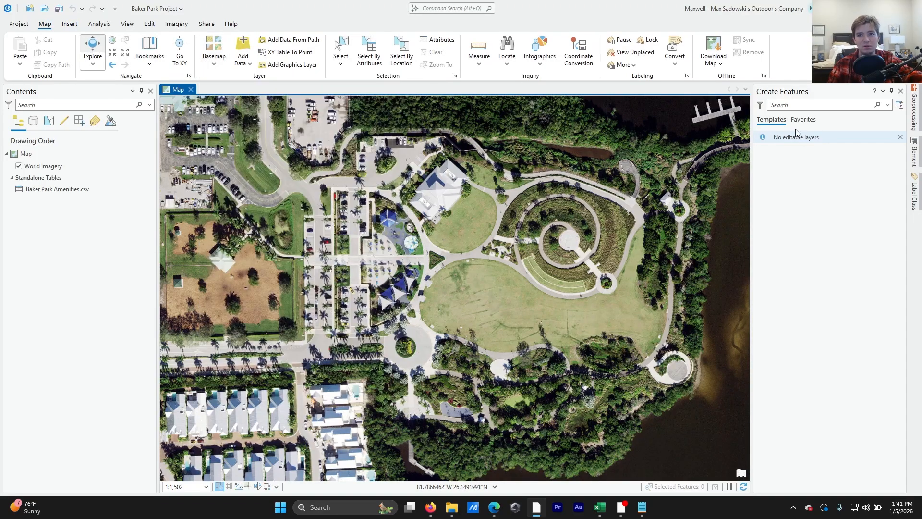
pyautogui.click(900, 91)
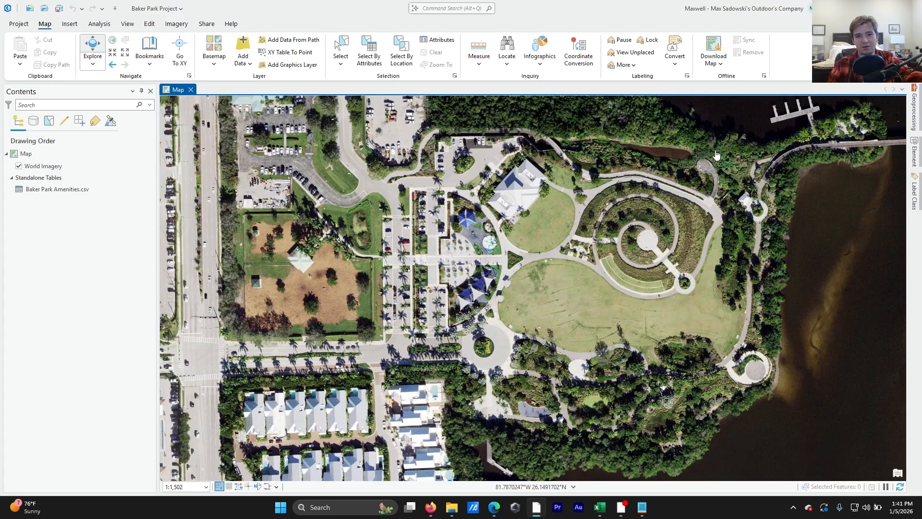
# Add a Polygon Map Notes layer to the map
pyautogui.scroll(3, 554, 261)
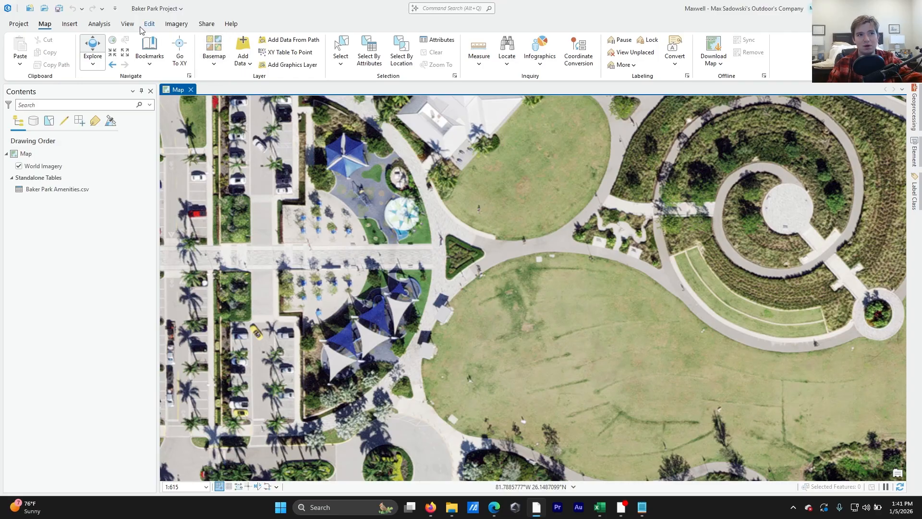
pyautogui.click(72, 26)
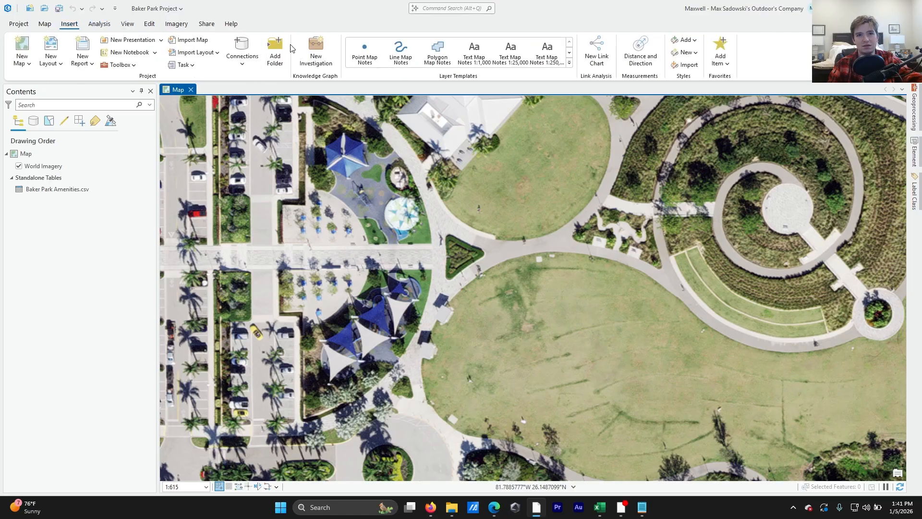
pyautogui.click(437, 58)
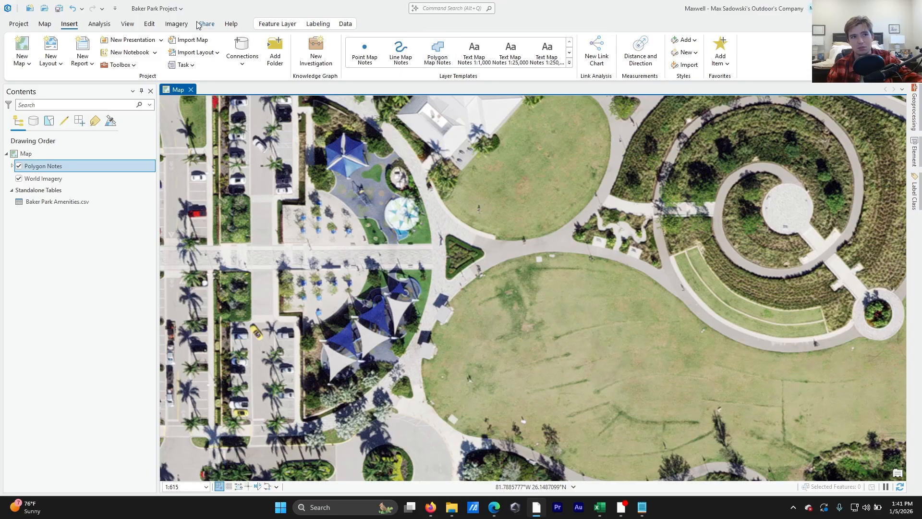
# Start a Polygon Notes feature and trace its first vertices along the paved walkway's curved border with the upper round lawn
pyautogui.click(149, 24)
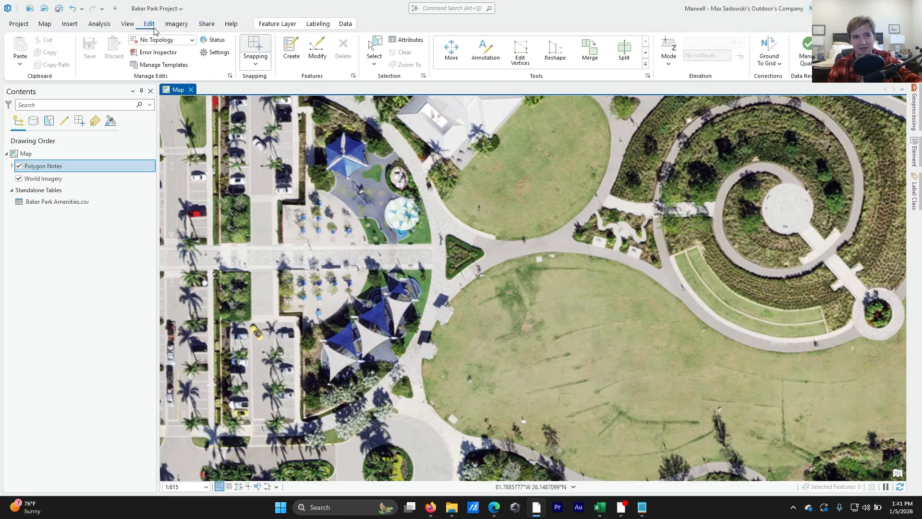
pyautogui.click(292, 50)
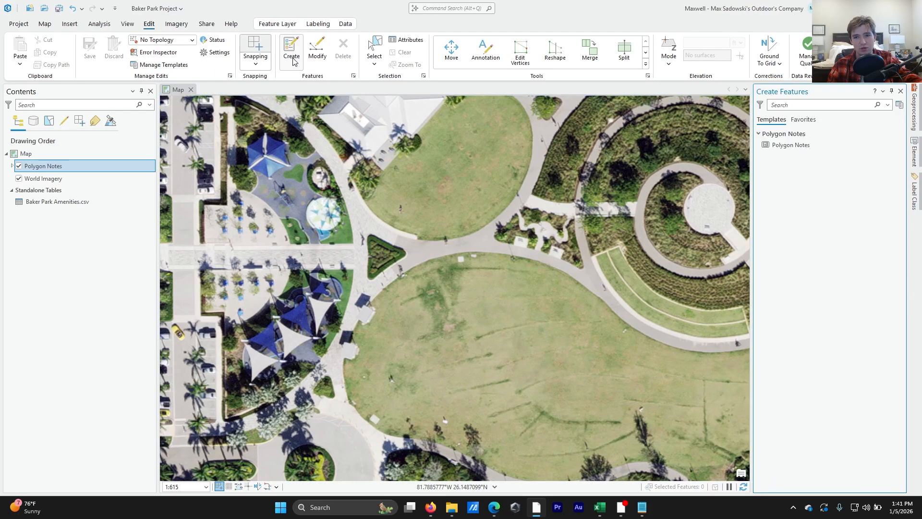
pyautogui.click(779, 163)
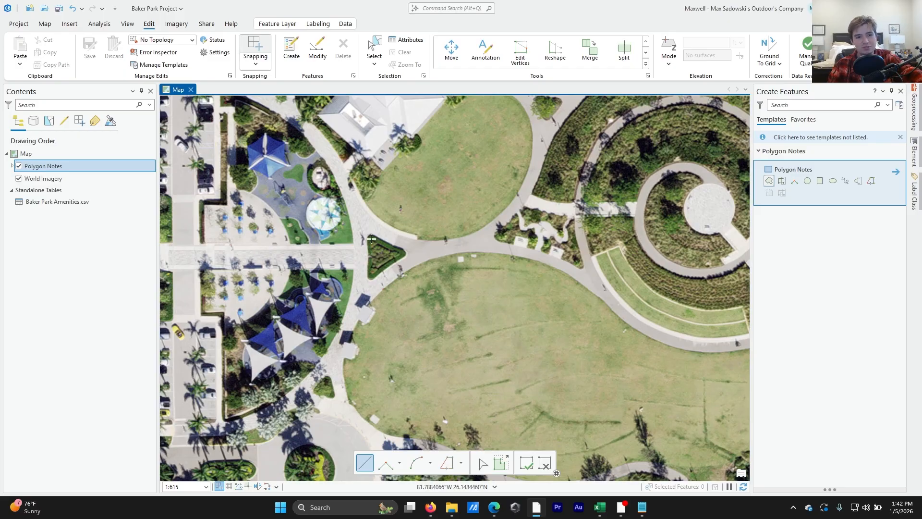
pyautogui.scroll(5, 368, 217)
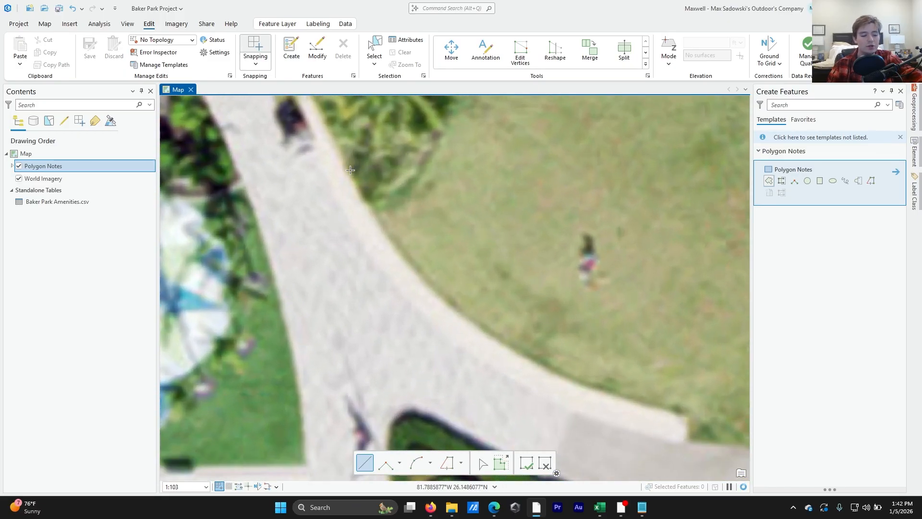
pyautogui.moveTo(350, 170); pyautogui.dragTo(390, 215)
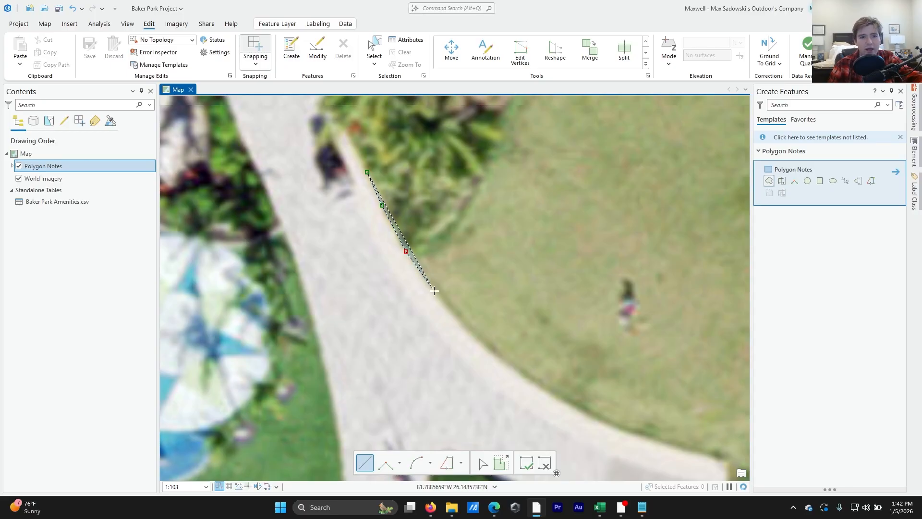
pyautogui.moveTo(446, 305); pyautogui.dragTo(379, 243)
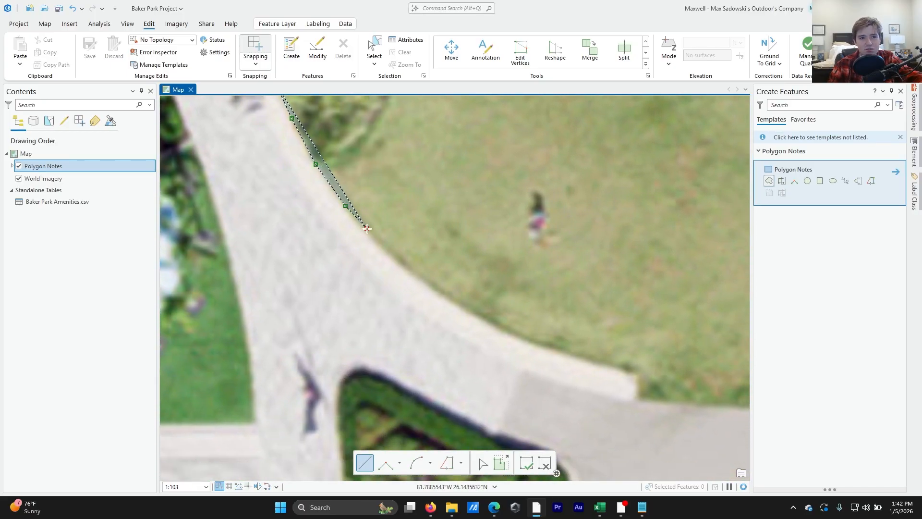
pyautogui.click(389, 254)
pyautogui.click(420, 279)
pyautogui.click(448, 295)
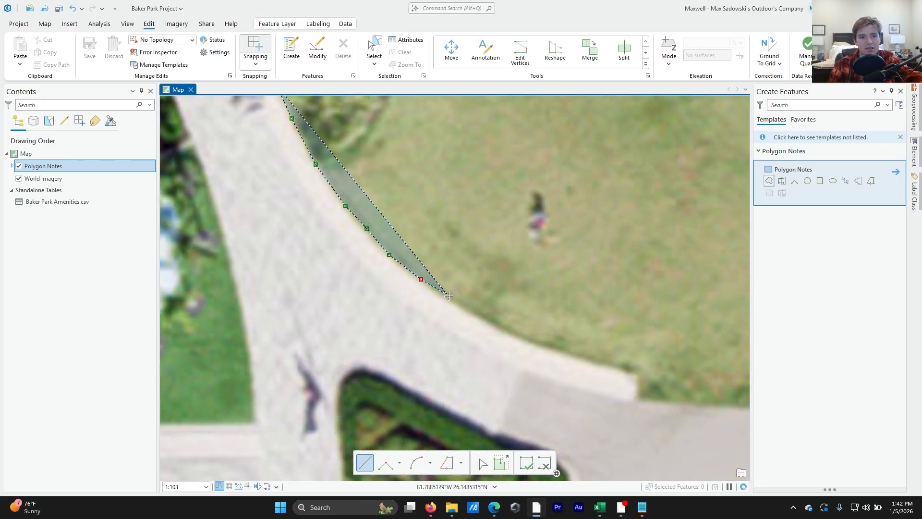
# Continue the polygon along the lawn's curved edge and around the squared end of the light edging, replacing the misplaced vertex there
pyautogui.moveTo(473, 313)
pyautogui.mouseDown()
pyautogui.moveTo(381, 251)
pyautogui.moveTo(370, 231)
pyautogui.mouseUp()
pyautogui.click(393, 246)
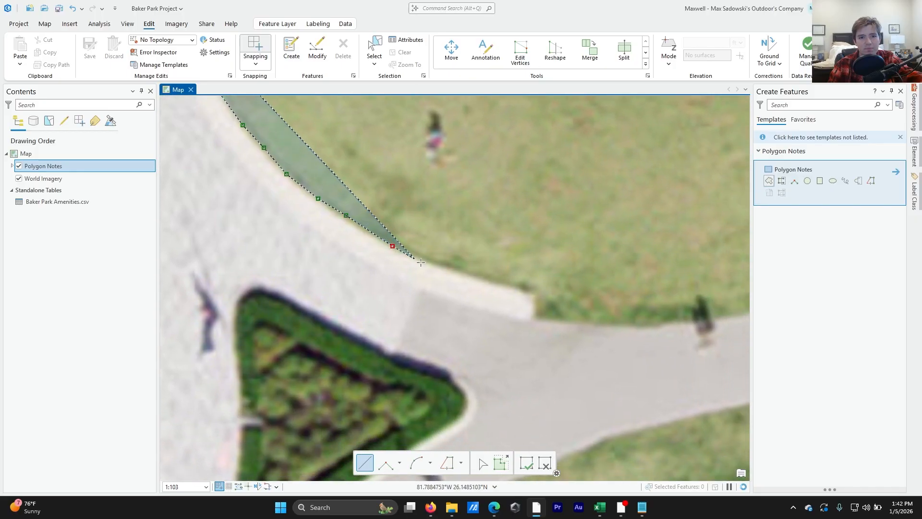
pyautogui.click(425, 264)
pyautogui.click(477, 282)
pyautogui.click(515, 292)
pyautogui.click(556, 304)
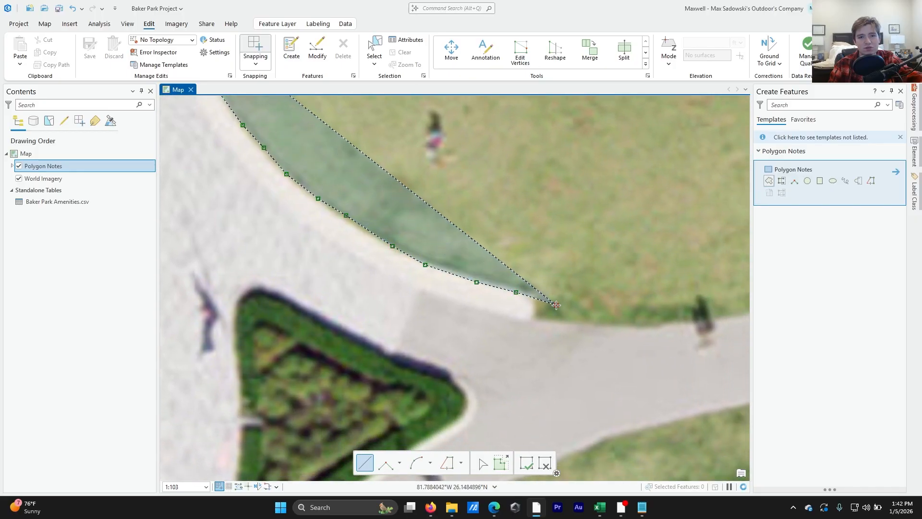
pyautogui.moveTo(497, 288); pyautogui.dragTo(377, 236)
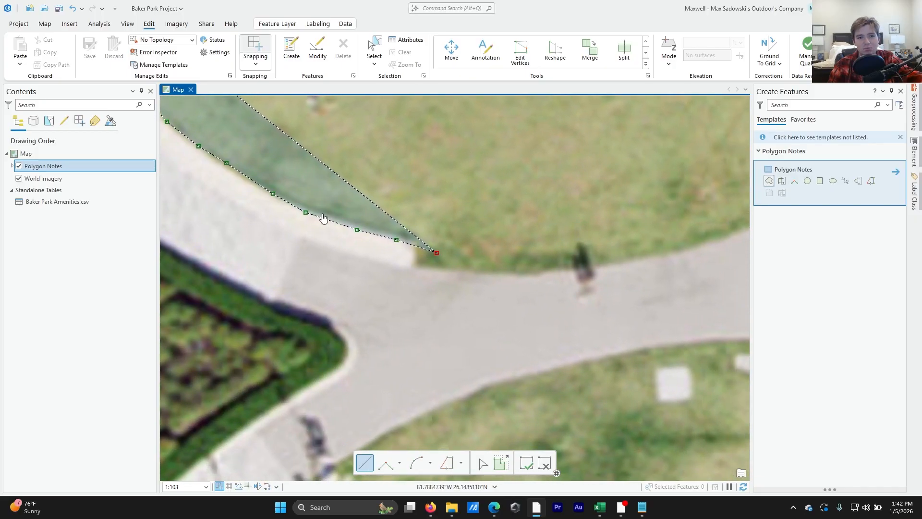
pyautogui.hotkey('ctrl', 'z')
pyautogui.click(416, 241)
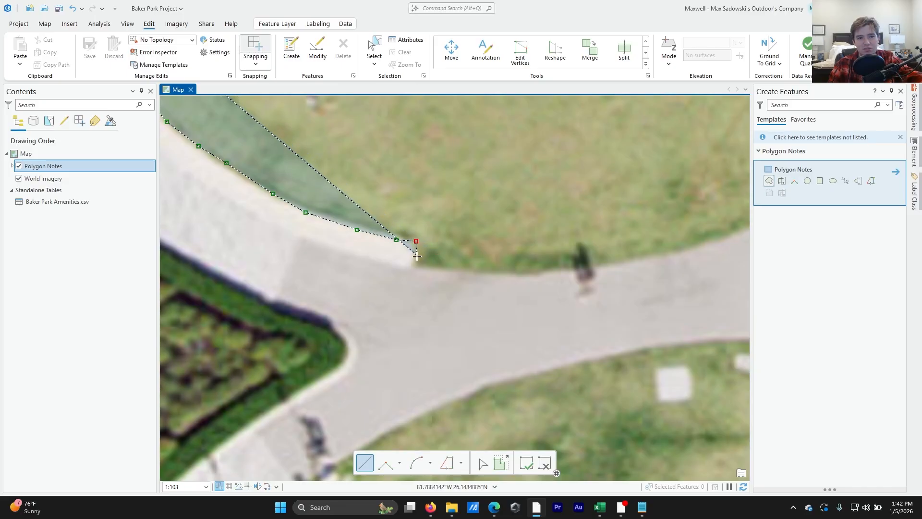
pyautogui.click(416, 263)
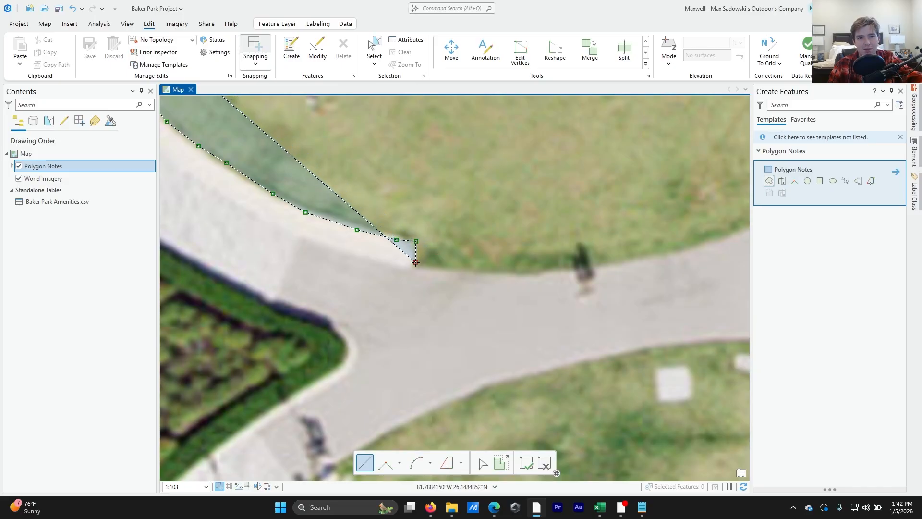
# Extend the polygon outline eastward along the grey path's border with the upper lawn, past the pedestrian
pyautogui.click(443, 270)
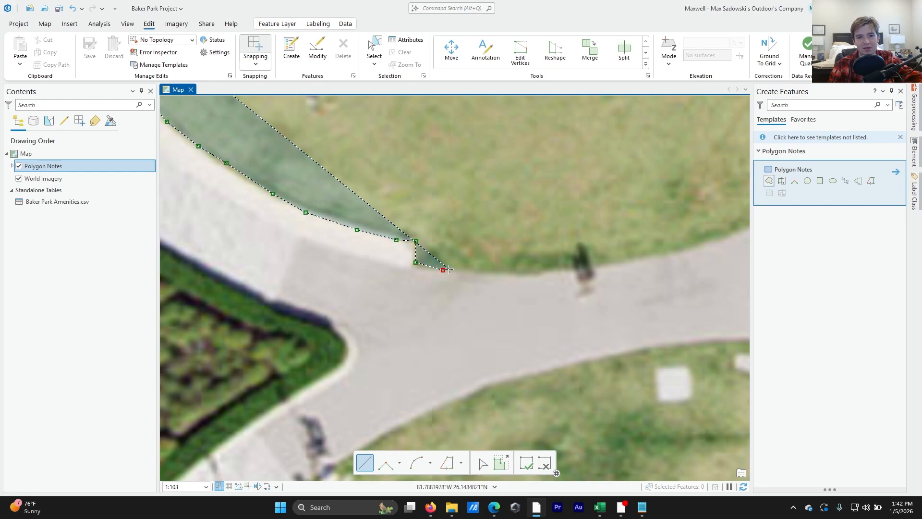
pyautogui.click(474, 272)
pyautogui.click(518, 273)
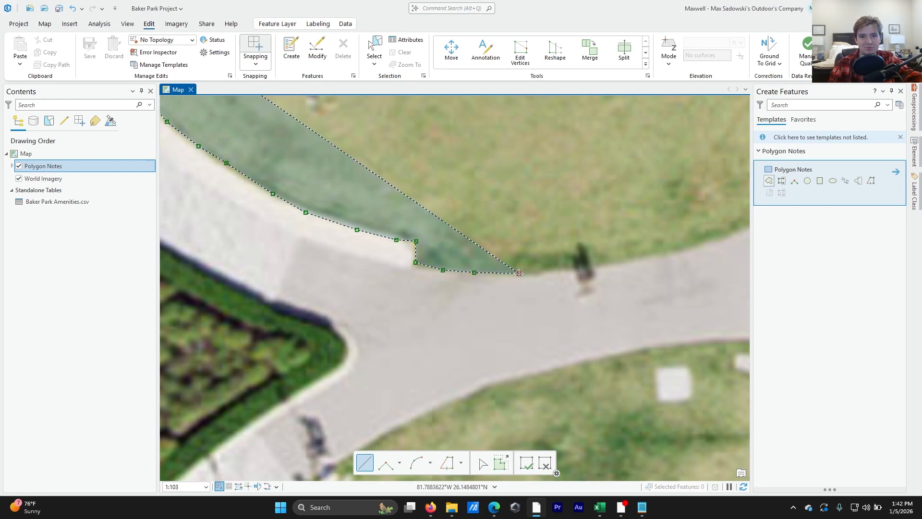
pyautogui.click(554, 272)
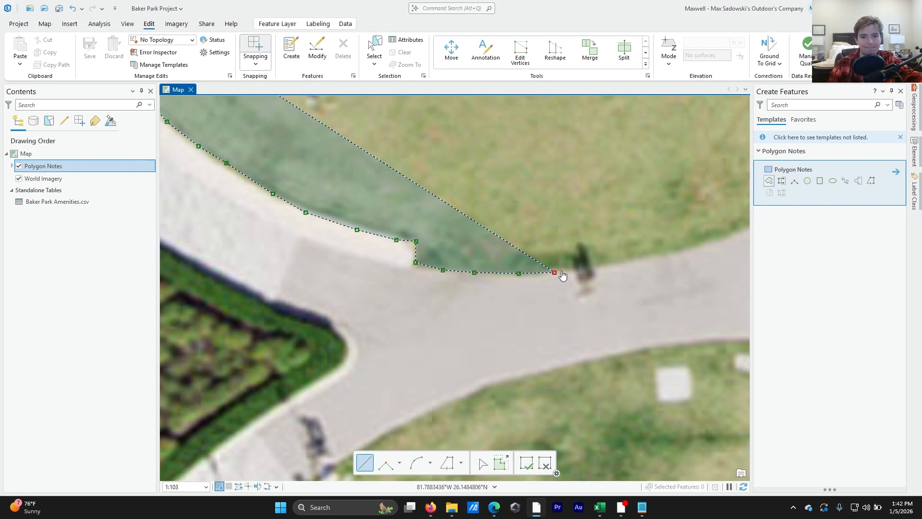
pyautogui.moveTo(563, 276); pyautogui.dragTo(446, 264)
pyautogui.click(482, 255)
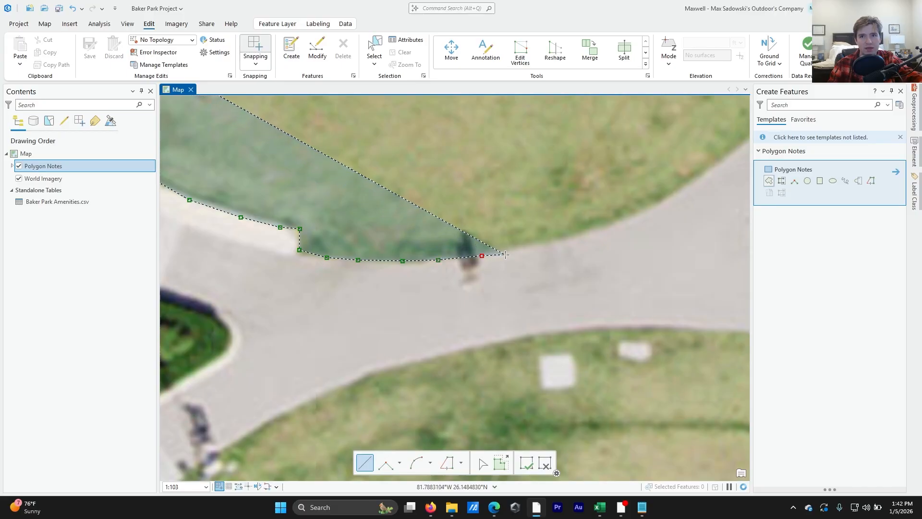
pyautogui.click(505, 255)
pyautogui.click(529, 246)
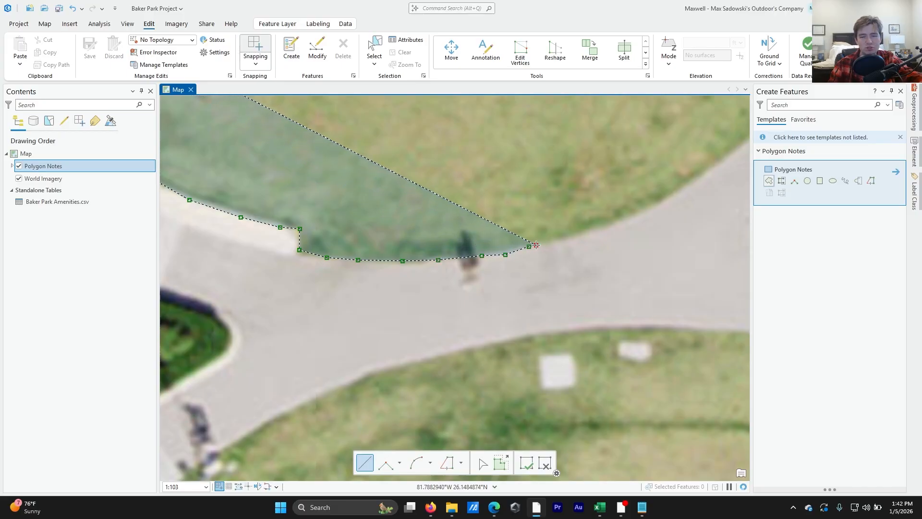
pyautogui.click(536, 244)
# Take the outline straight across the grey path and trace back west along the large lawn's upper edge to near the triangular planter's tip
pyautogui.moveTo(529, 264); pyautogui.dragTo(503, 213)
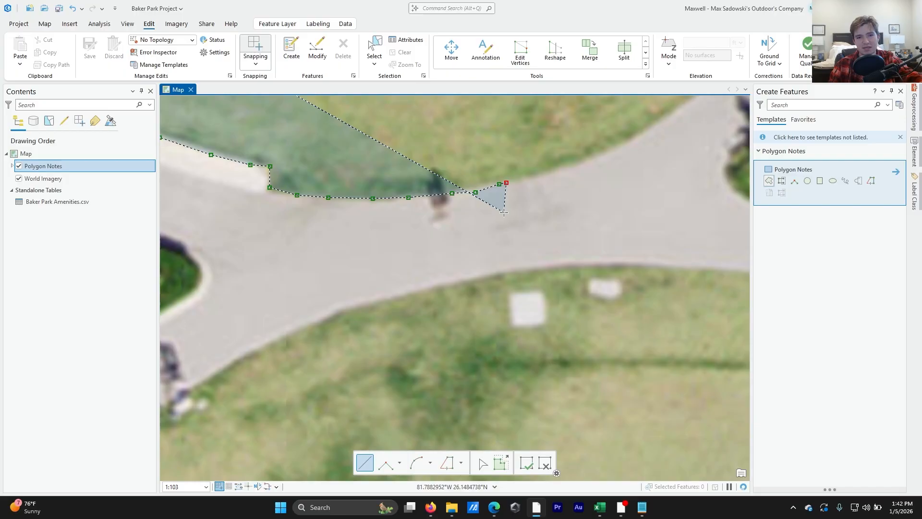
pyautogui.click(510, 272)
pyautogui.click(490, 274)
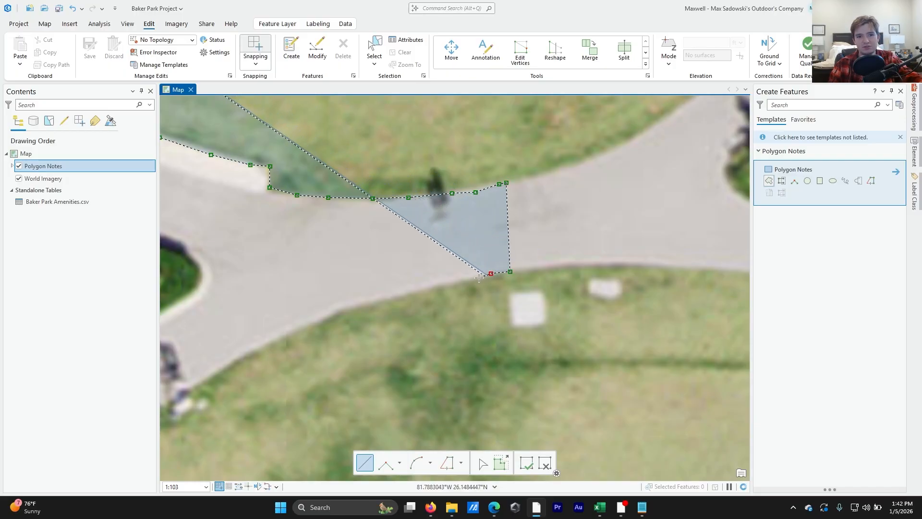
pyautogui.click(459, 281)
pyautogui.click(413, 292)
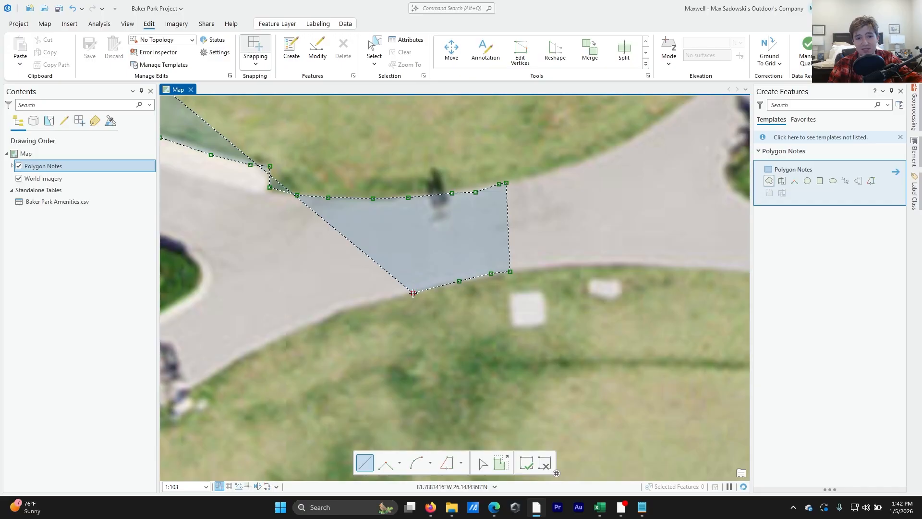
pyautogui.click(369, 304)
pyautogui.click(340, 308)
pyautogui.click(314, 319)
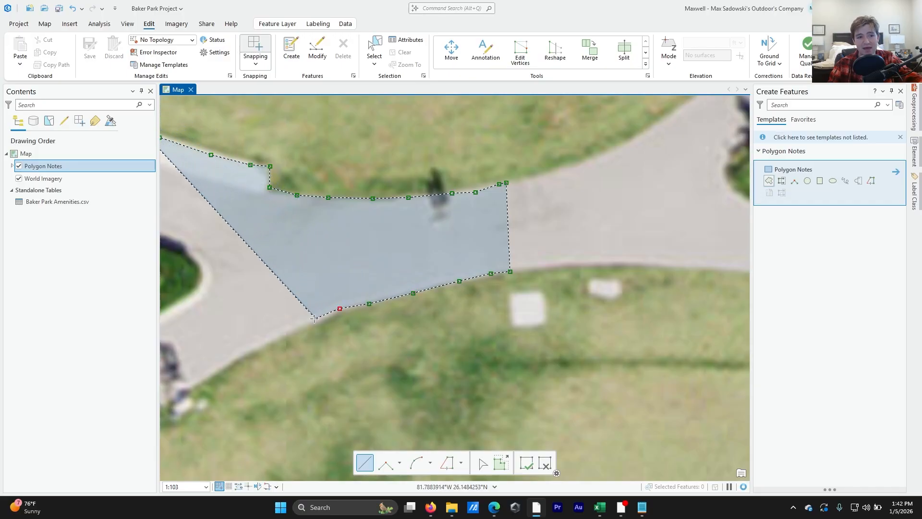
pyautogui.click(297, 328)
pyautogui.moveTo(287, 340); pyautogui.dragTo(378, 270)
pyautogui.click(359, 270)
pyautogui.click(319, 292)
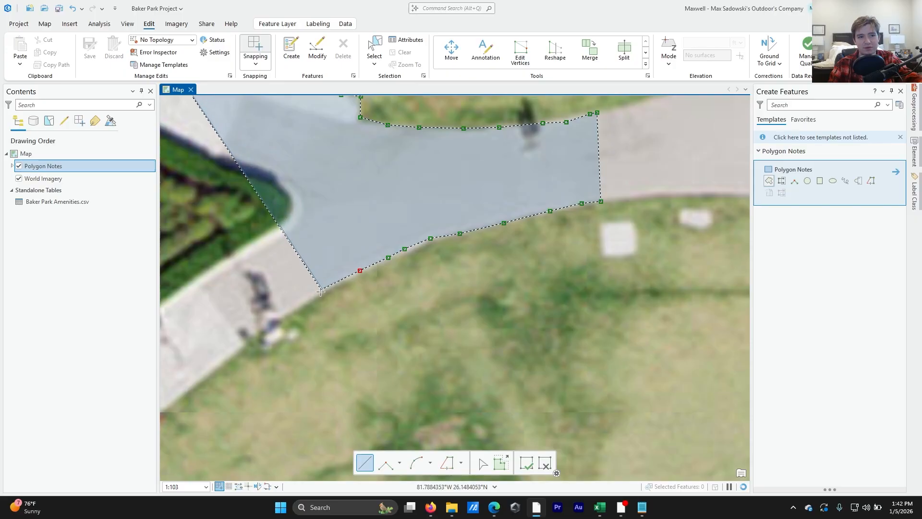
# Continue the polygon outline southwest along the large lawn's edge, past the people standing on the path beside the triangular planter
pyautogui.moveTo(307, 306); pyautogui.dragTo(355, 278)
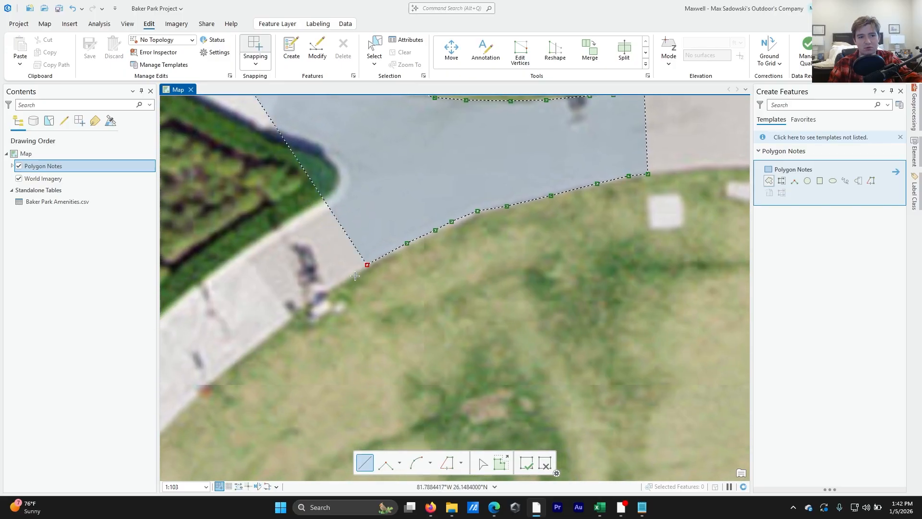
pyautogui.scroll(-4, 355, 276)
pyautogui.scroll(4, 346, 285)
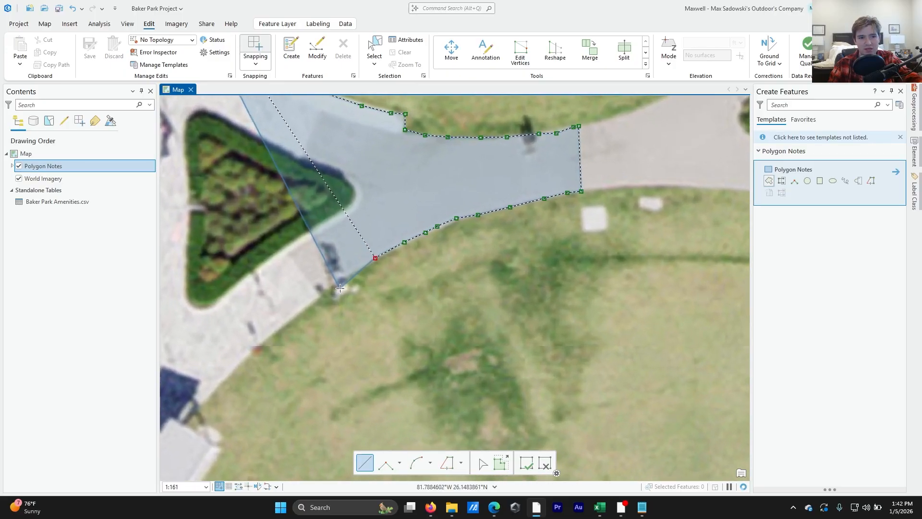
pyautogui.click(334, 283)
pyautogui.click(303, 307)
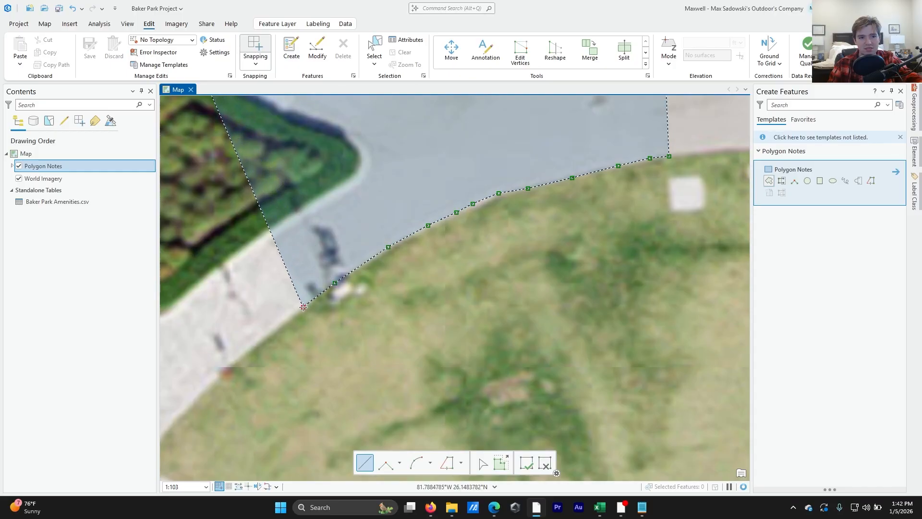
pyautogui.click(281, 326)
pyautogui.click(252, 346)
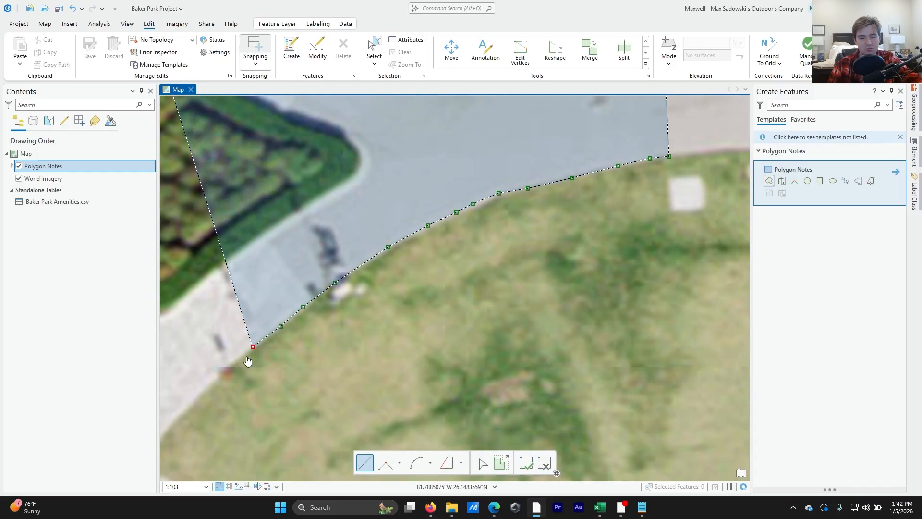
# Extend the outline along the large lawn's edge to the path beside the dark blue canopy
pyautogui.moveTo(248, 361); pyautogui.dragTo(360, 265)
pyautogui.click(335, 279)
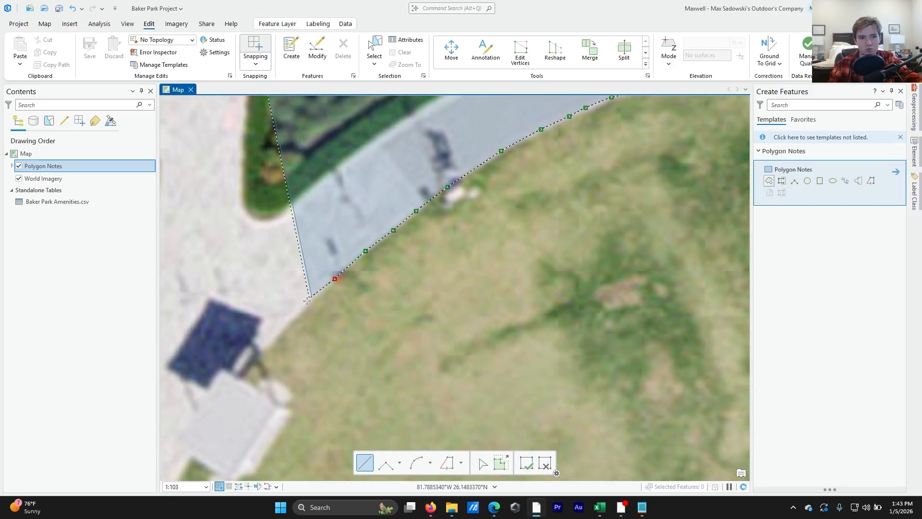
pyautogui.click(299, 317)
pyautogui.click(282, 334)
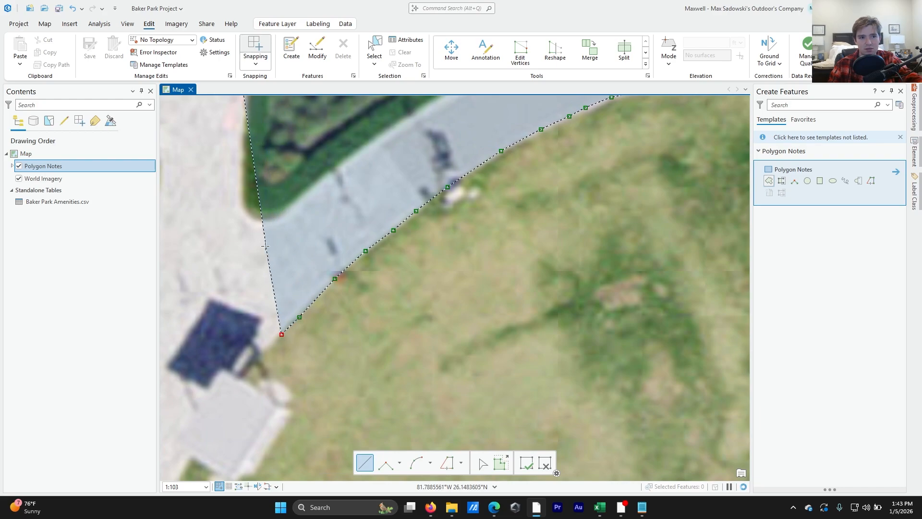
# Take the outline across the path to the triangular planter's southern corner and trace its southeast edge toward the eastern tip
pyautogui.click(274, 220)
pyautogui.click(291, 206)
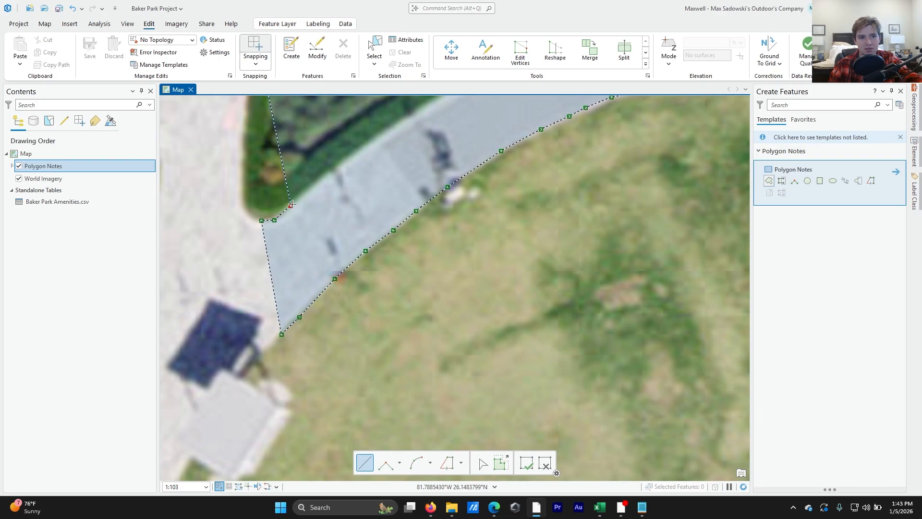
pyautogui.click(317, 179)
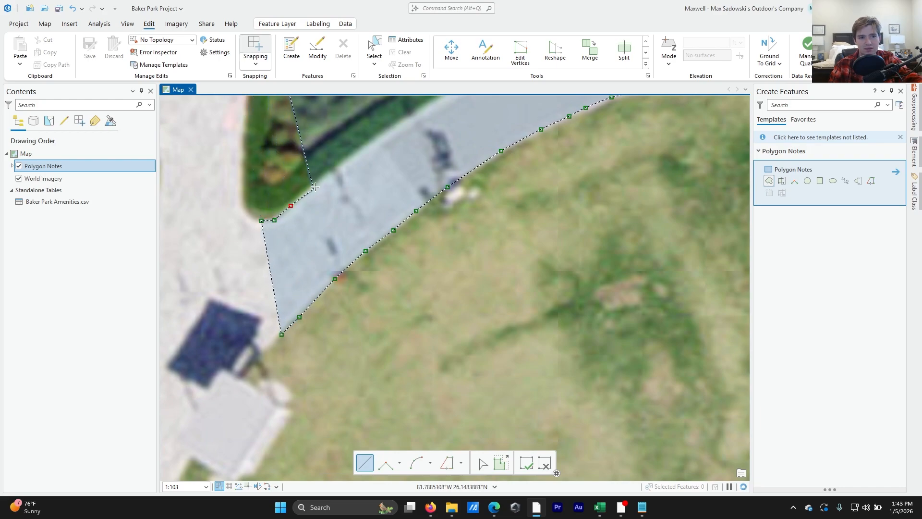
pyautogui.click(361, 143)
pyautogui.moveTo(374, 144); pyautogui.dragTo(278, 213)
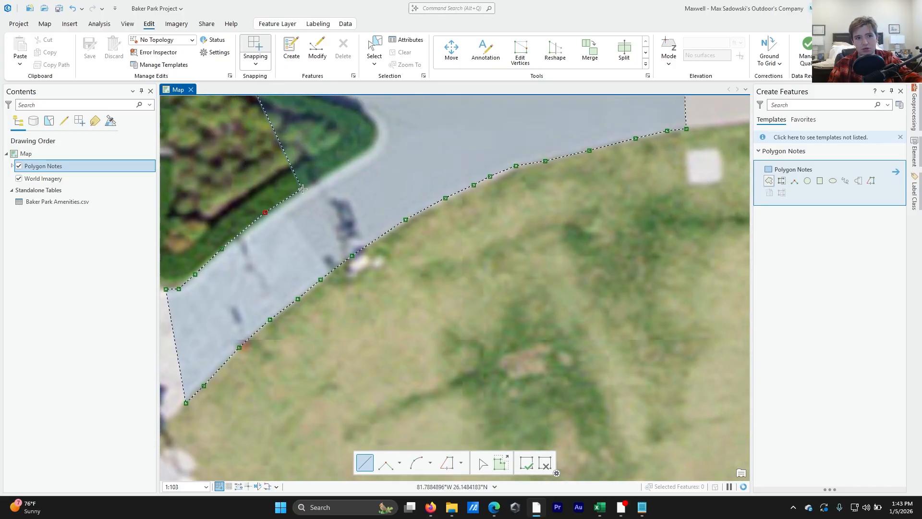
pyautogui.click(303, 188)
pyautogui.click(322, 177)
pyautogui.click(343, 165)
pyautogui.click(359, 158)
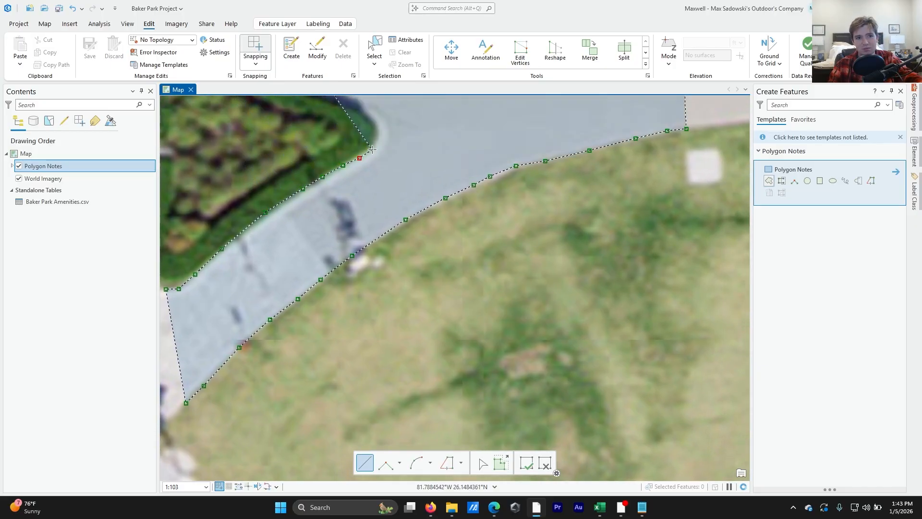
# Trace the outline around the triangular planter's eastern tip and onto the start of its northeast edge
pyautogui.click(372, 150)
pyautogui.click(380, 132)
pyautogui.click(359, 107)
pyautogui.moveTo(347, 120); pyautogui.dragTo(464, 222)
pyautogui.click(444, 198)
pyautogui.click(420, 190)
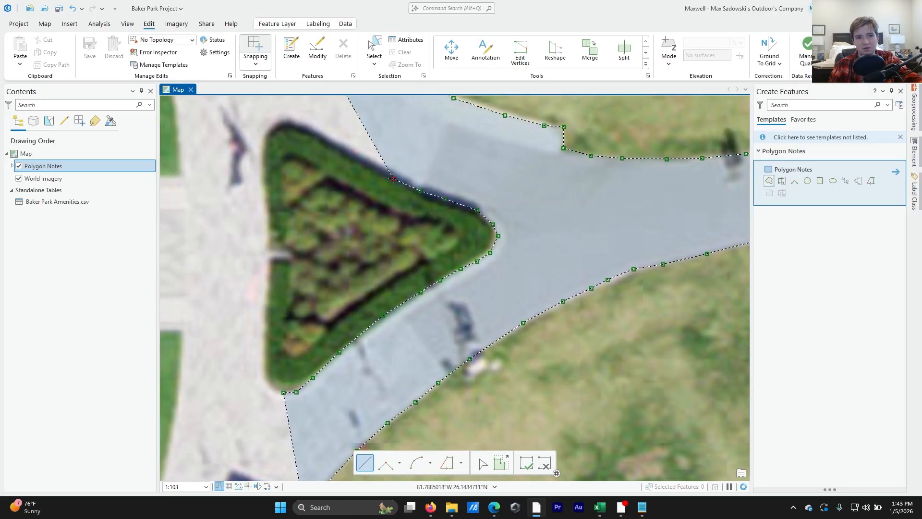
# Continue the outline northwest along the planter's northeast edge up to its rounded northern corner
pyautogui.click(393, 179)
pyautogui.click(367, 165)
pyautogui.click(339, 152)
pyautogui.click(321, 140)
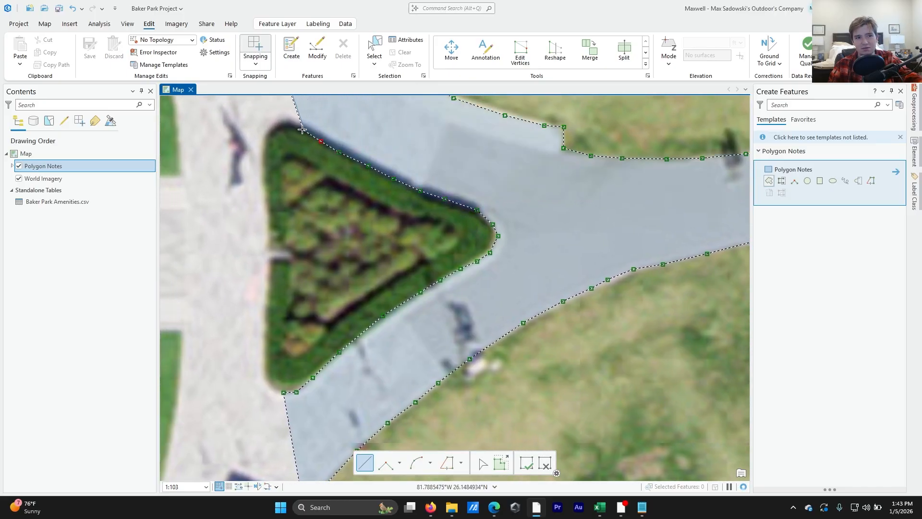
pyautogui.click(303, 129)
pyautogui.click(284, 125)
# Trace the outline around the planter's northern corner and south along its straight western edge, past the small gap in the hedge
pyautogui.moveTo(283, 139); pyautogui.dragTo(418, 217)
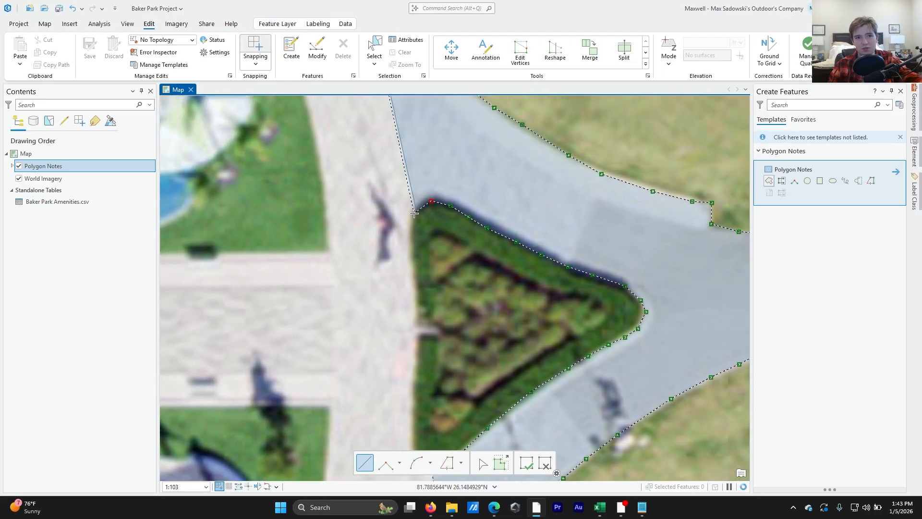
pyautogui.click(414, 214)
pyautogui.click(413, 228)
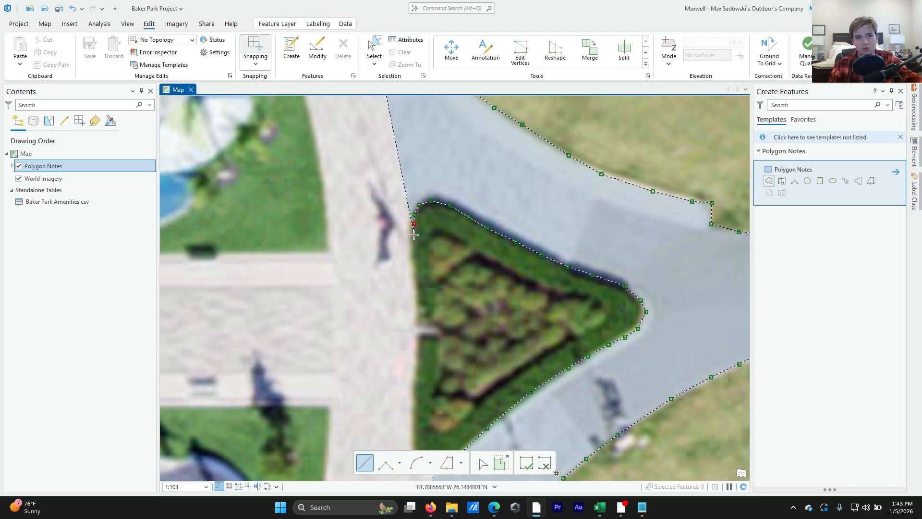
pyautogui.click(414, 242)
pyautogui.click(413, 256)
pyautogui.click(414, 268)
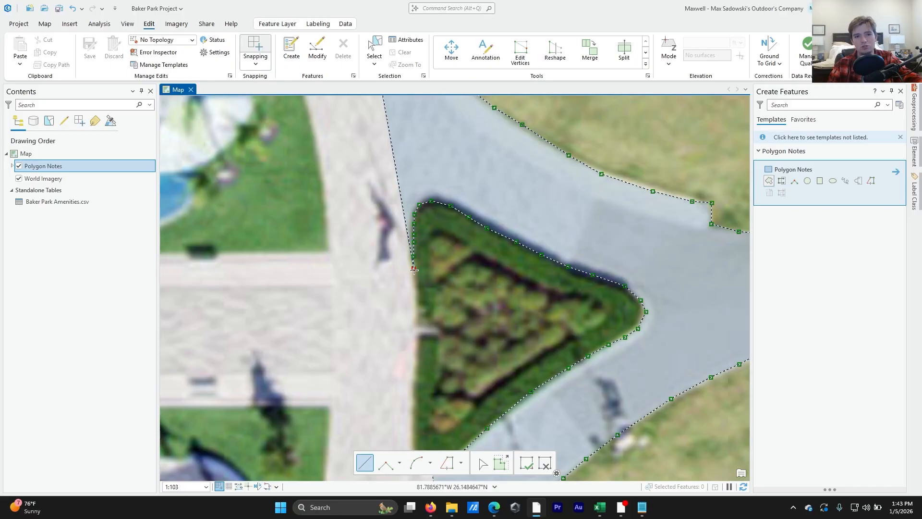
pyautogui.click(415, 291)
pyautogui.click(415, 334)
pyautogui.click(417, 351)
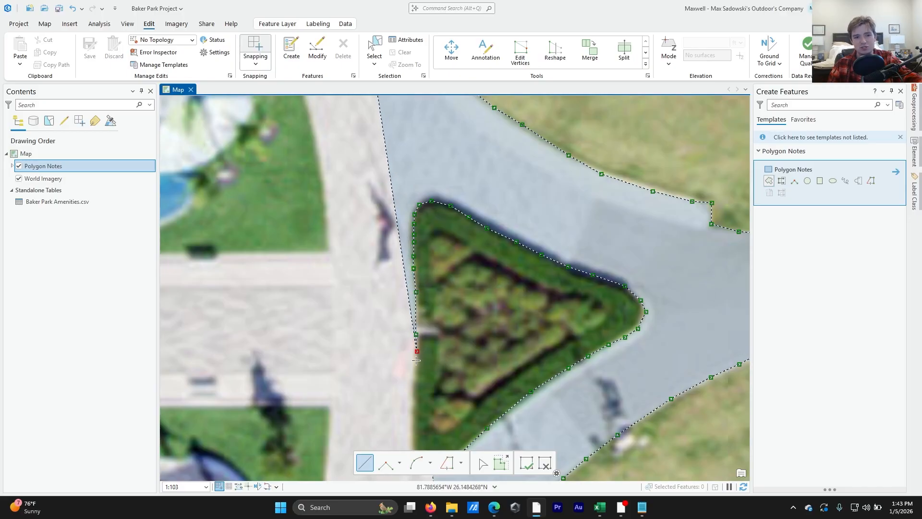
pyautogui.click(415, 375)
pyautogui.click(414, 392)
# Complete the outline along the lower part of the planter's western edge and into its rounded southern corner
pyautogui.moveTo(413, 409); pyautogui.dragTo(404, 297)
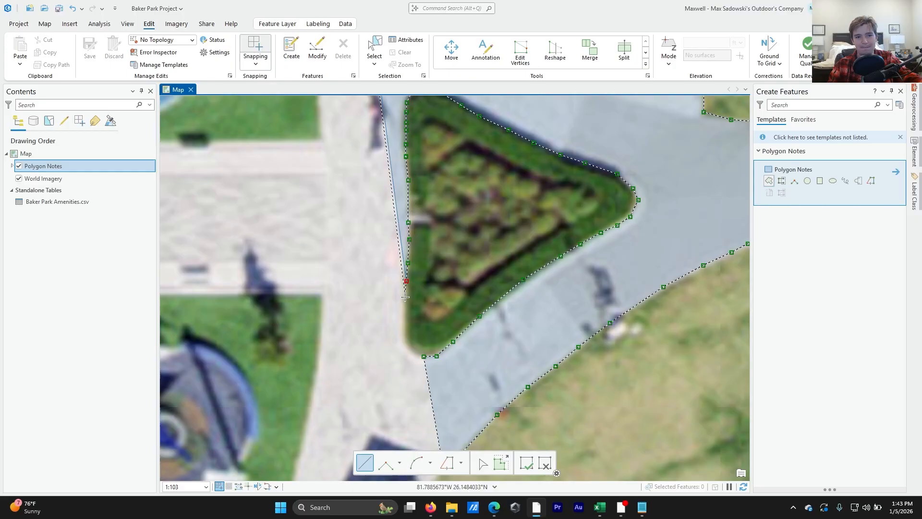
pyautogui.click(405, 297)
pyautogui.click(404, 312)
pyautogui.click(404, 330)
pyautogui.click(404, 339)
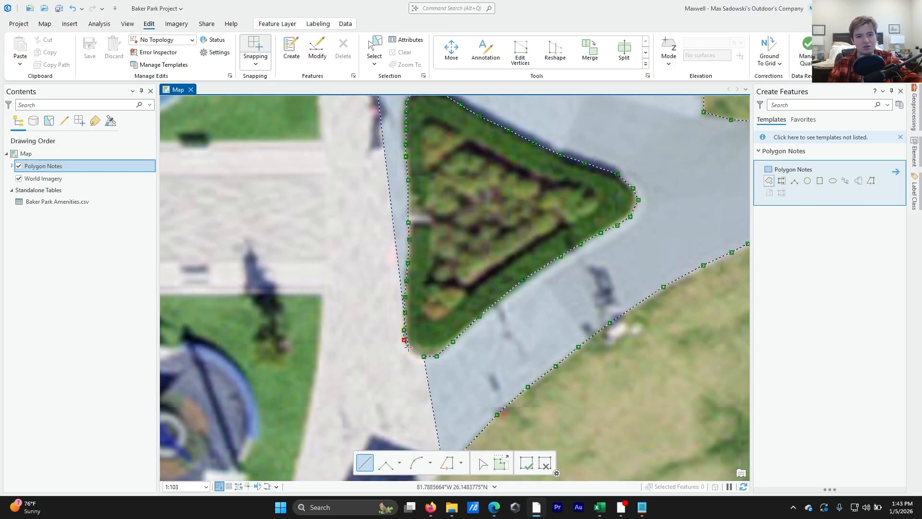
pyautogui.click(410, 350)
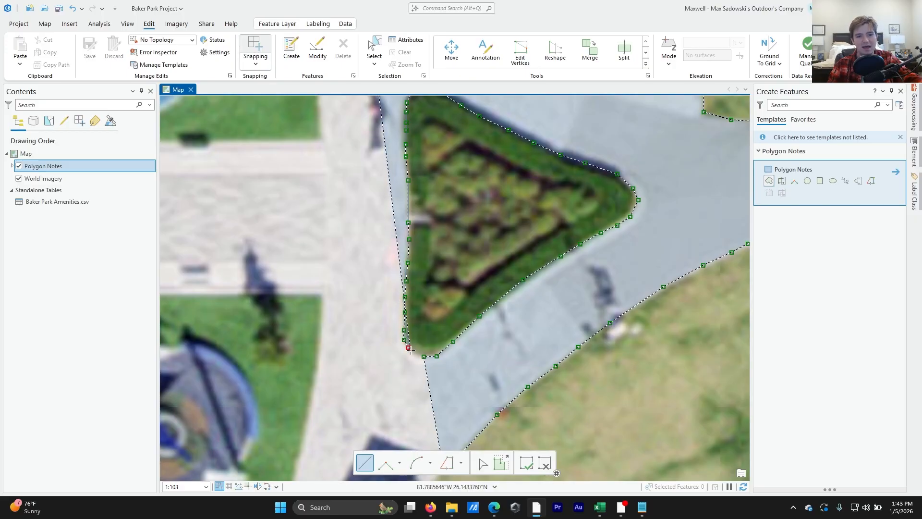
# Take the outline west across the walkway to the playground lawn, and trace north past the side path's opening onto the next lawn's edge
pyautogui.click(320, 349)
pyautogui.click(321, 324)
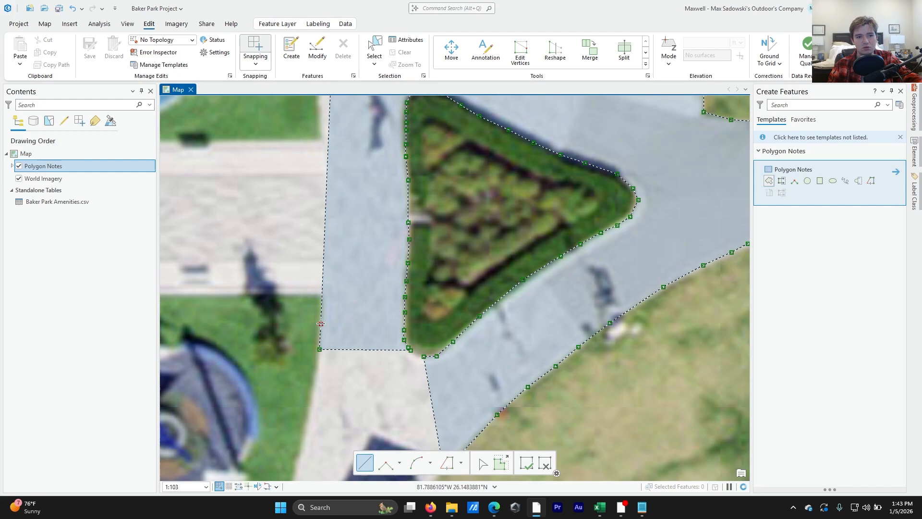
pyautogui.click(322, 292)
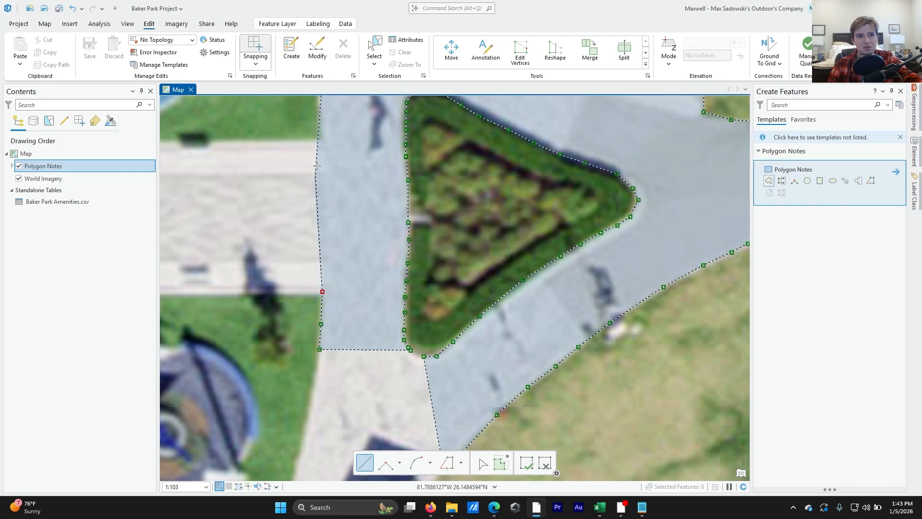
pyautogui.moveTo(323, 138); pyautogui.dragTo(339, 283)
pyautogui.click(334, 247)
pyautogui.click(333, 227)
pyautogui.click(330, 214)
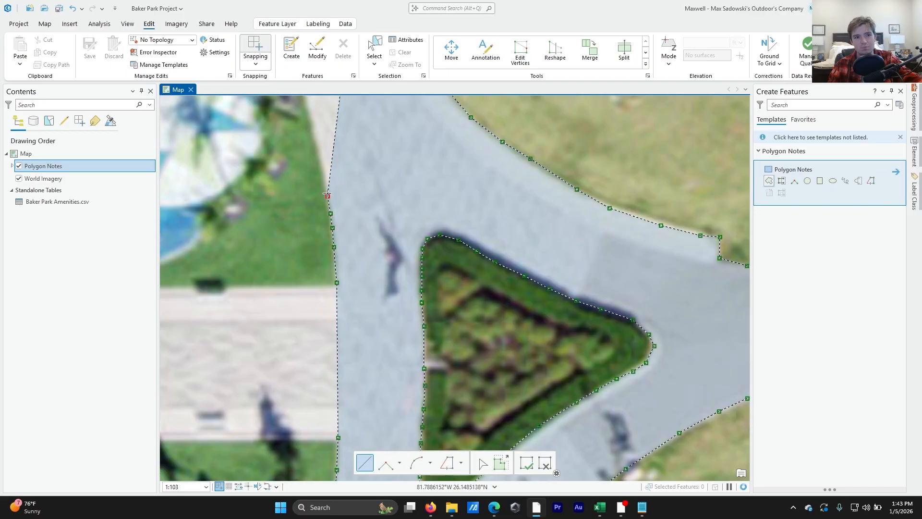
# Continue the outline north along the walkway's western edge, past the round star-patterned canopy, to the end of the lawn strip
pyautogui.click(327, 196)
pyautogui.click(325, 181)
pyautogui.click(321, 163)
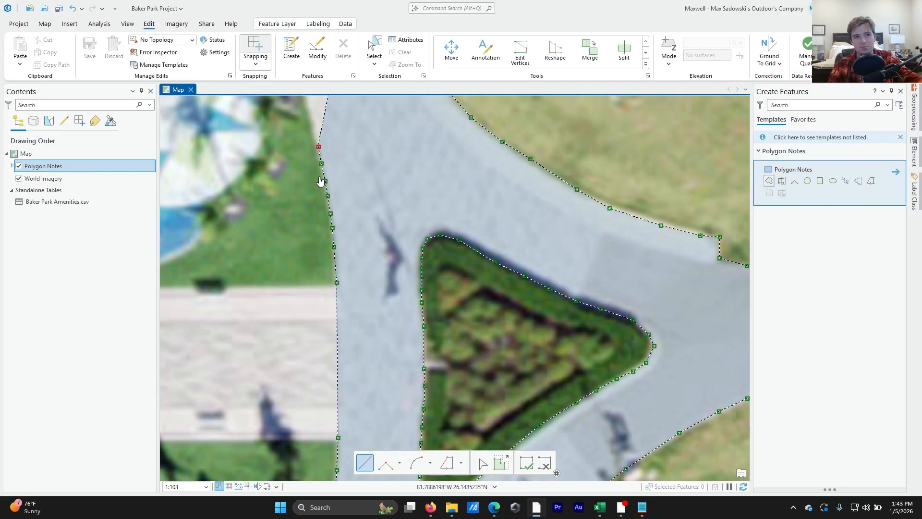
pyautogui.moveTo(320, 182); pyautogui.dragTo(355, 293)
pyautogui.click(346, 241)
pyautogui.click(339, 213)
pyautogui.click(333, 187)
pyautogui.click(326, 160)
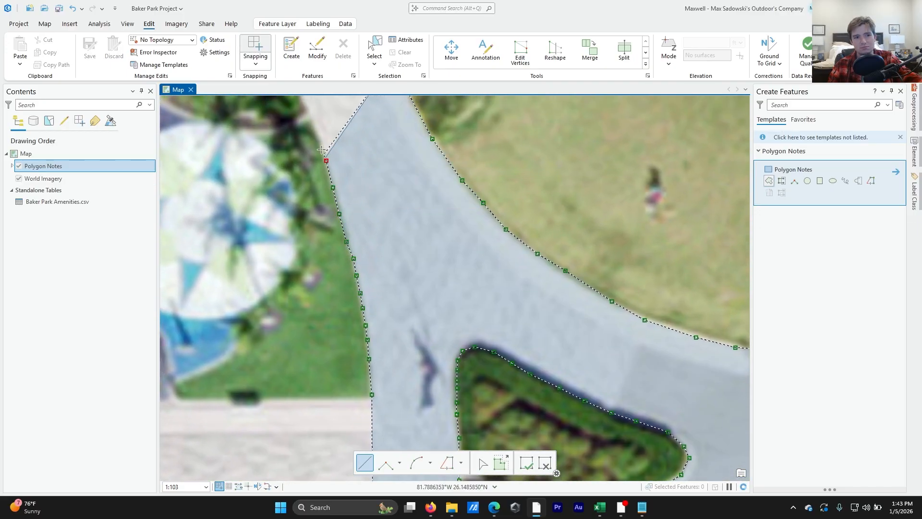
# Add the last vertices along the planting bed opposite the polygon's starting point and finish the walkway polygon
pyautogui.moveTo(320, 150); pyautogui.dragTo(354, 265)
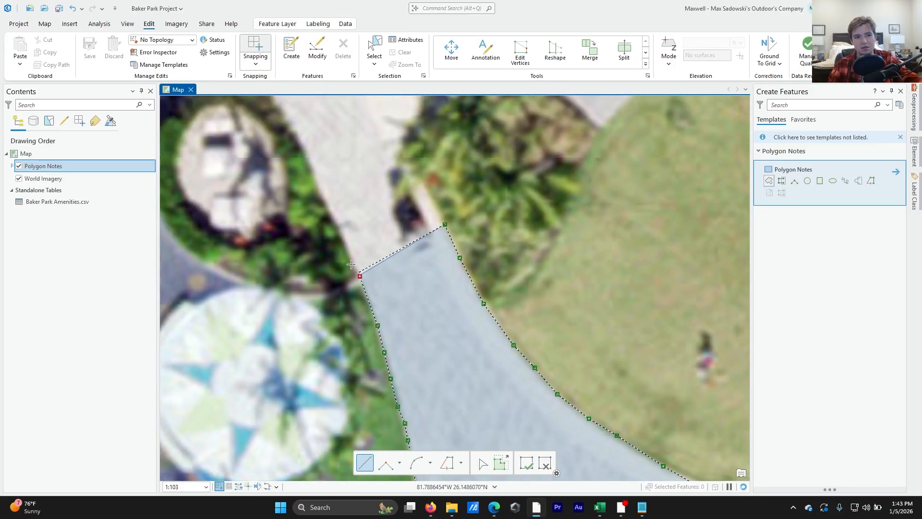
pyautogui.click(346, 248)
pyautogui.click(339, 234)
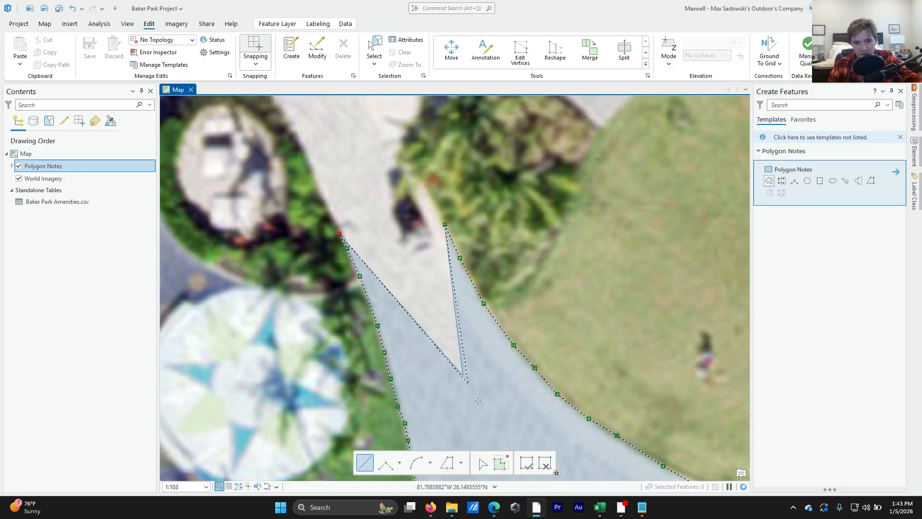
pyautogui.click(528, 465)
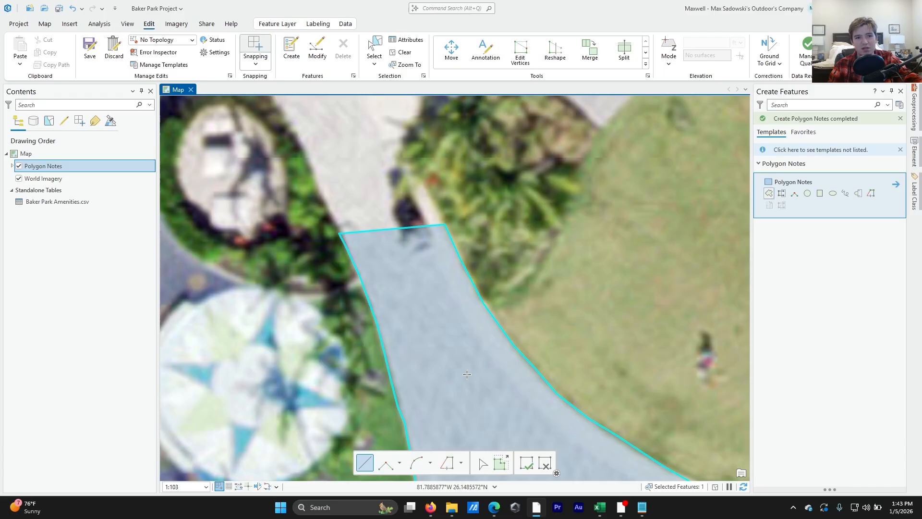
# Examine the finished walkway polygon against the imagery, including its fit around the triangular planter and its southern ends
pyautogui.scroll(-4, 370, 304)
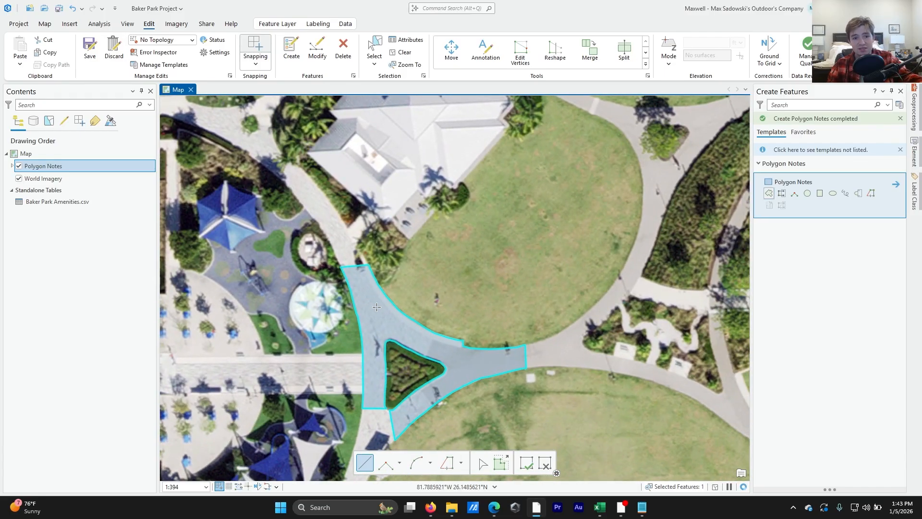
pyautogui.moveTo(398, 319); pyautogui.dragTo(319, 235)
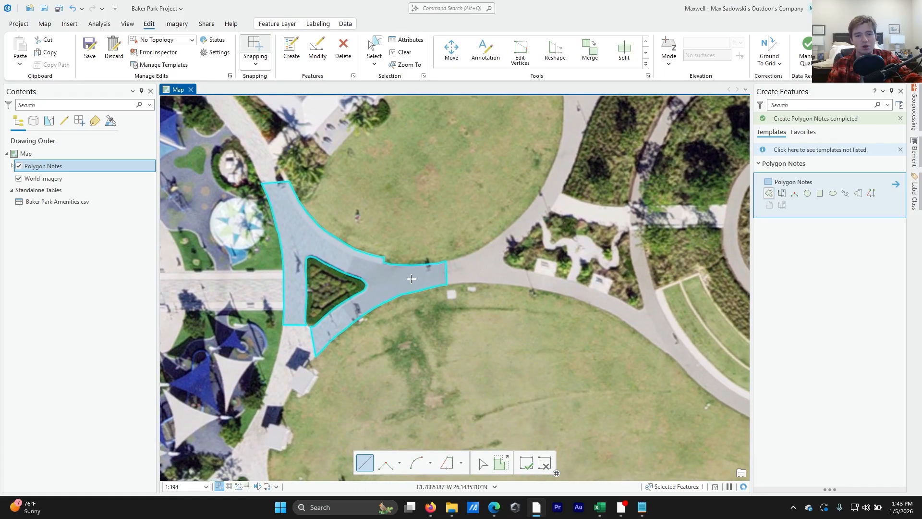
pyautogui.scroll(-2, 411, 278)
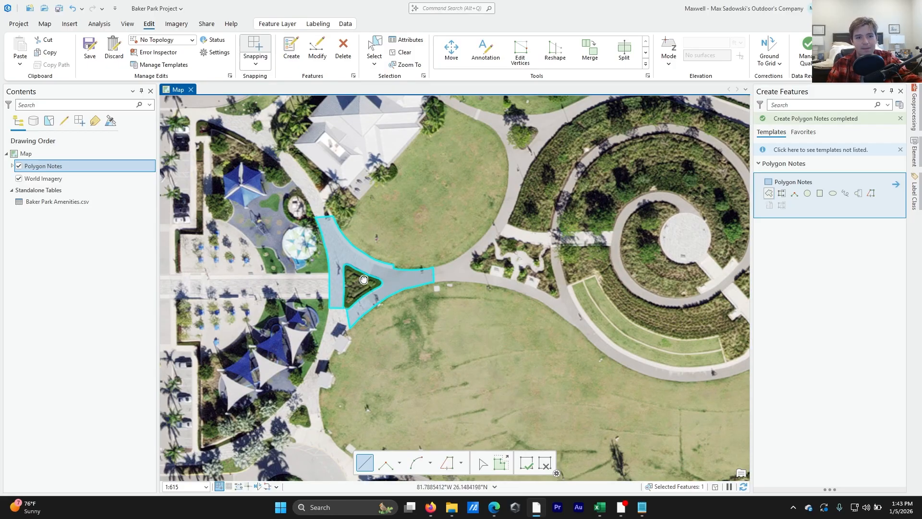
pyautogui.scroll(4, 363, 279)
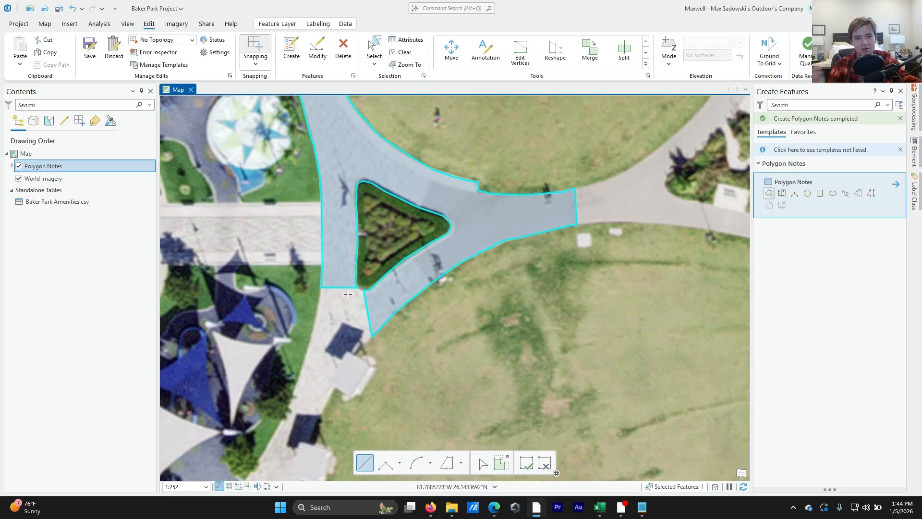
pyautogui.moveTo(419, 272); pyautogui.dragTo(373, 311)
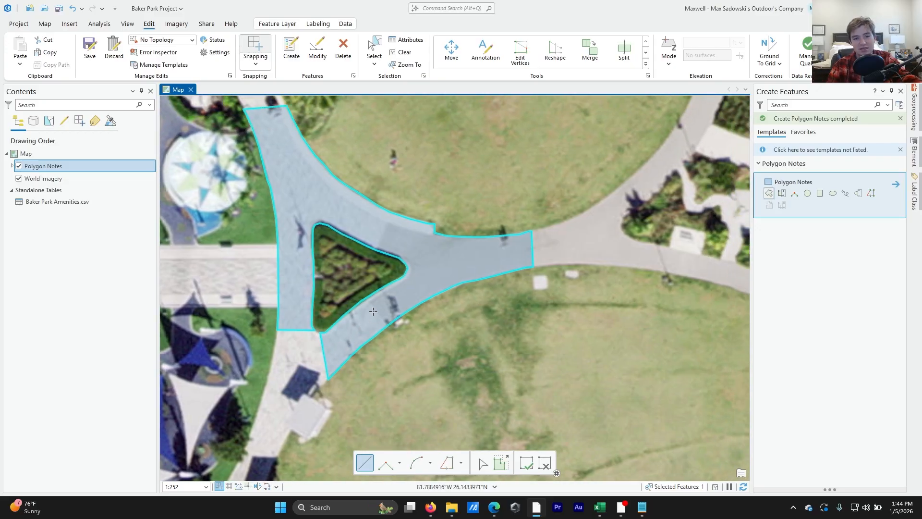
pyautogui.scroll(-3, 374, 316)
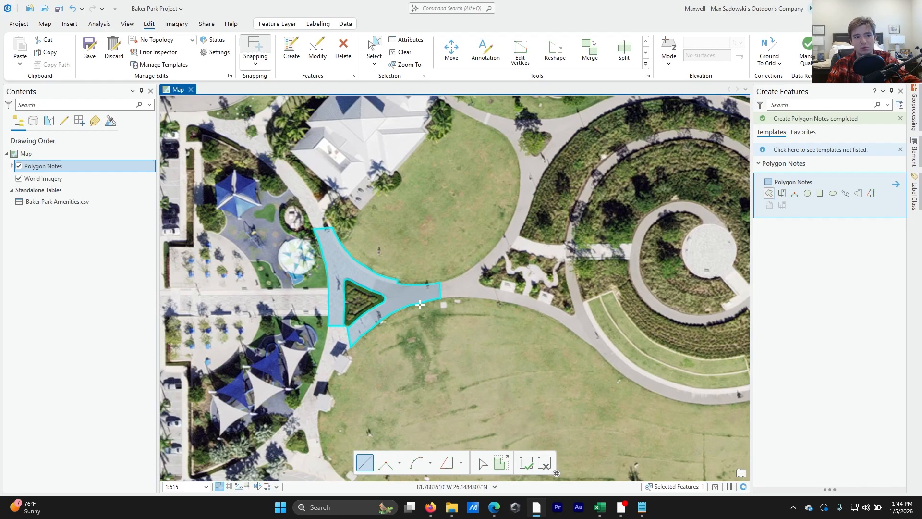
pyautogui.scroll(3, 364, 326)
pyautogui.moveTo(364, 326); pyautogui.dragTo(437, 274)
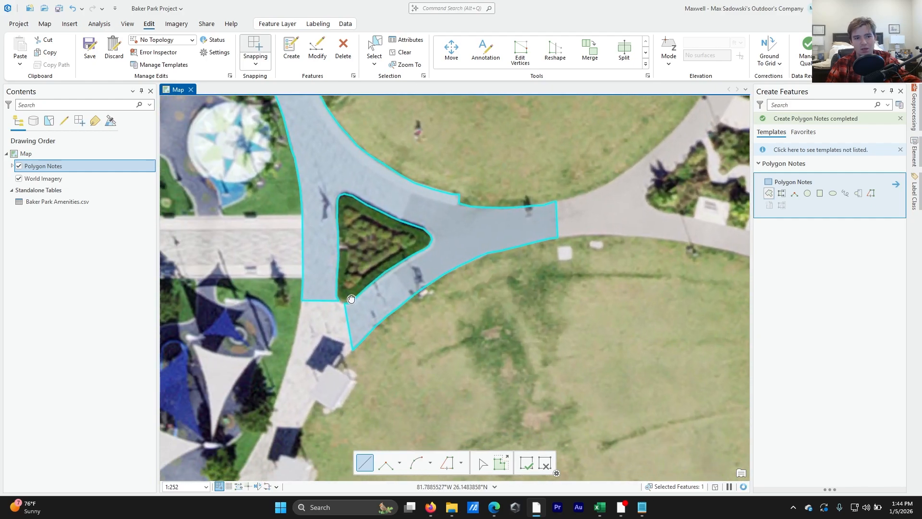
pyautogui.moveTo(351, 299); pyautogui.dragTo(416, 274)
pyautogui.scroll(2, 374, 275)
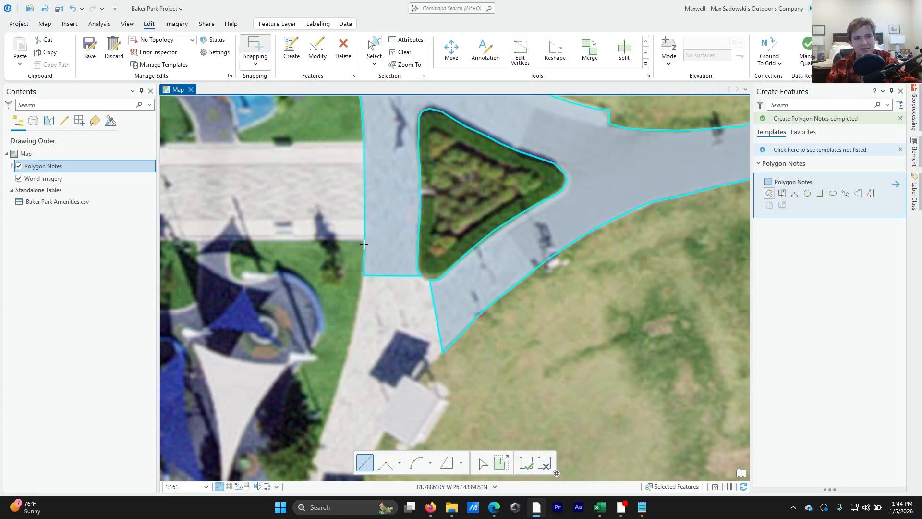
# Start a second polygon overlapping the first one's southwestern end and trace south along the walkway's western edge beside the shaded playground
pyautogui.click(363, 261)
pyautogui.click(359, 299)
pyautogui.click(353, 327)
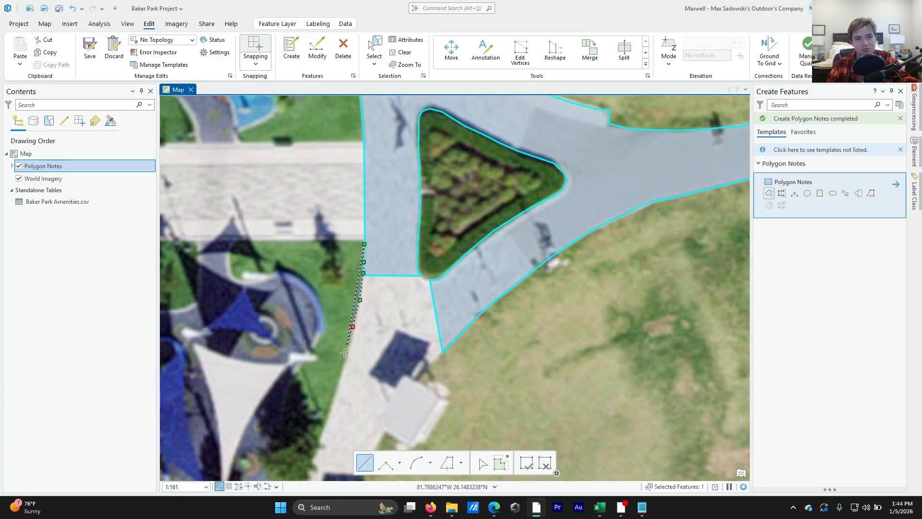
pyautogui.click(343, 363)
pyautogui.click(337, 390)
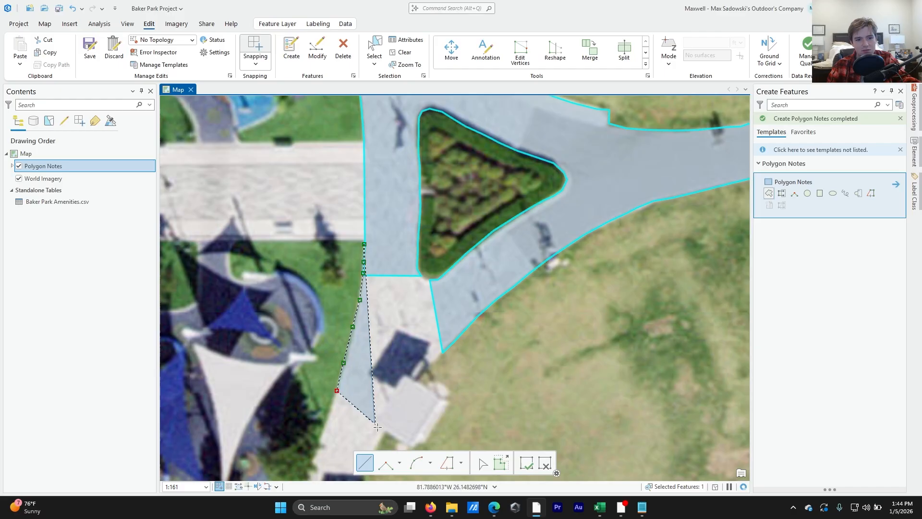
# Take the outline across the walkway, around the small roofed structure, and northeast along the lawn edge into the first polygon's overlap area
pyautogui.click(386, 432)
pyautogui.click(417, 447)
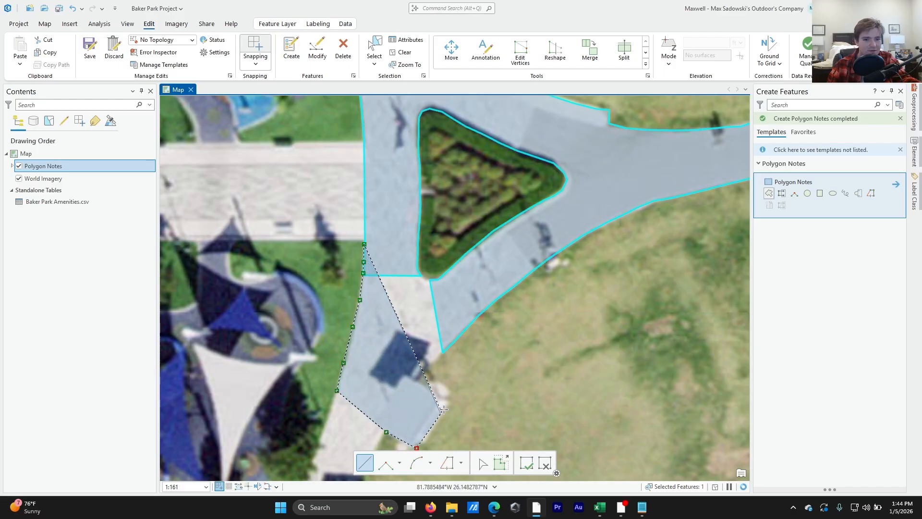
pyautogui.click(450, 401)
pyautogui.click(414, 378)
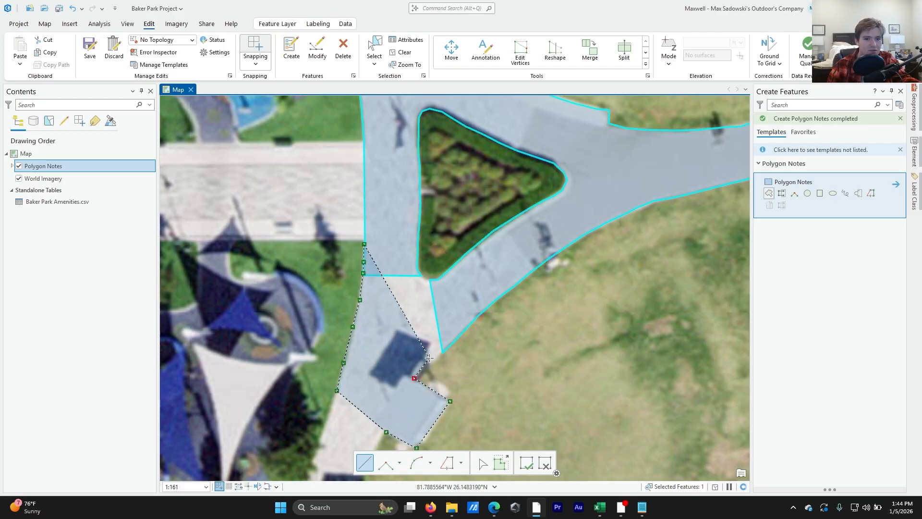
pyautogui.click(441, 352)
pyautogui.click(462, 334)
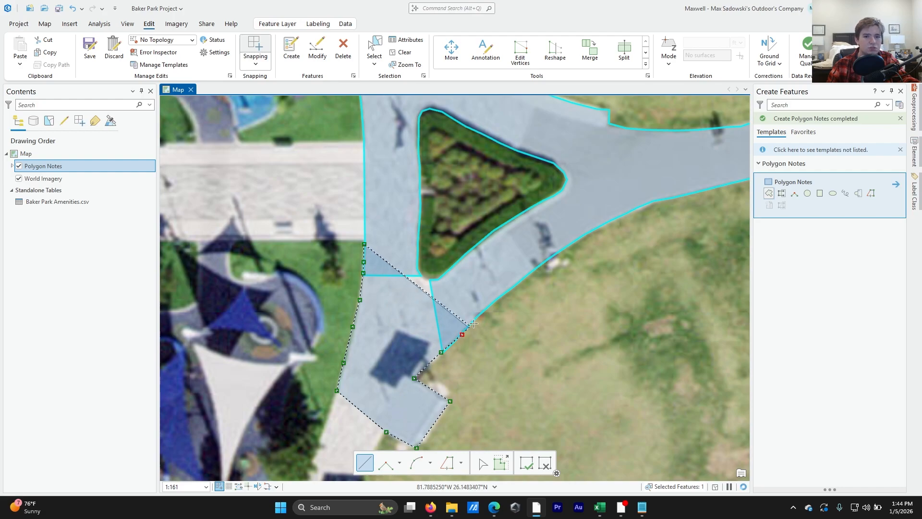
pyautogui.click(489, 306)
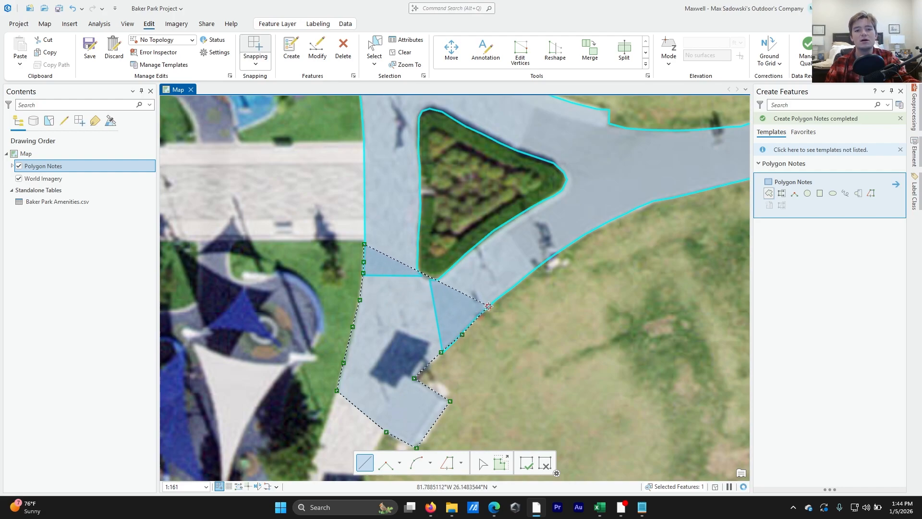
# Bring the outline across to the triangular planter, follow its rounded southern tip and lower western side, and finish the second polygon
pyautogui.click(451, 267)
pyautogui.click(444, 274)
pyautogui.click(439, 279)
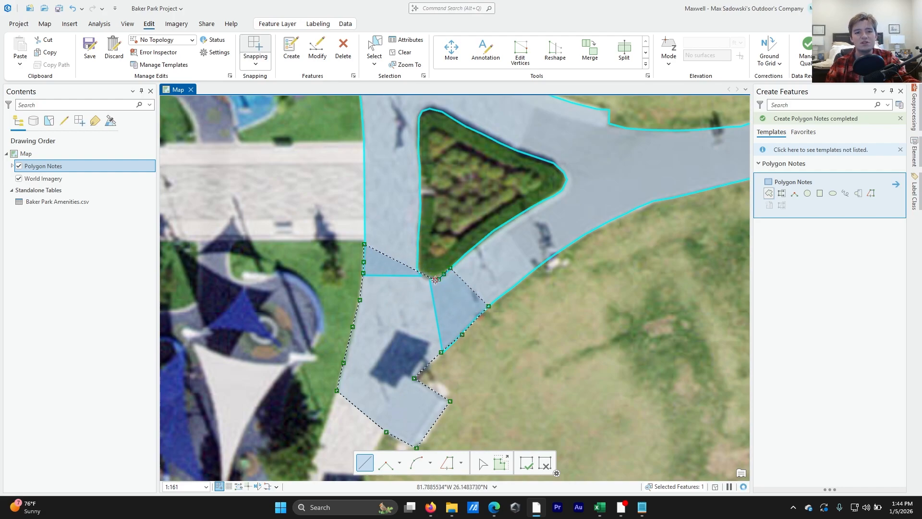
pyautogui.click(435, 280)
pyautogui.click(429, 280)
pyautogui.click(422, 276)
pyautogui.click(417, 269)
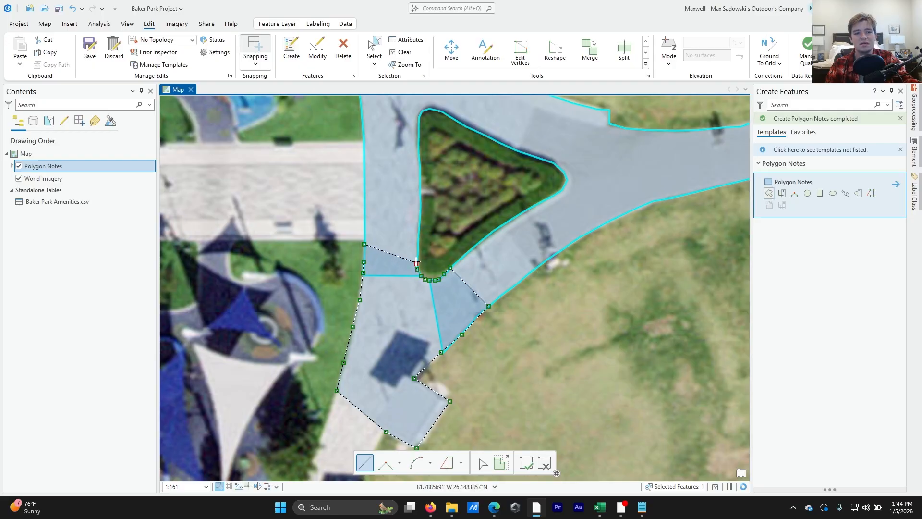
pyautogui.click(417, 263)
pyautogui.click(416, 257)
pyautogui.click(418, 247)
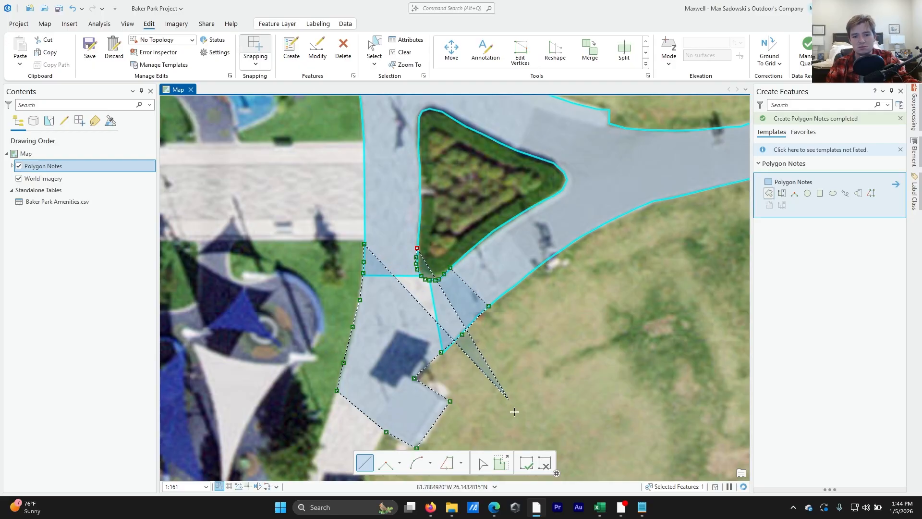
pyautogui.click(526, 462)
# Merge the new southern polygon with the original walkway polygon into one existing feature in the Polygon Notes layer
pyautogui.scroll(-3, 452, 312)
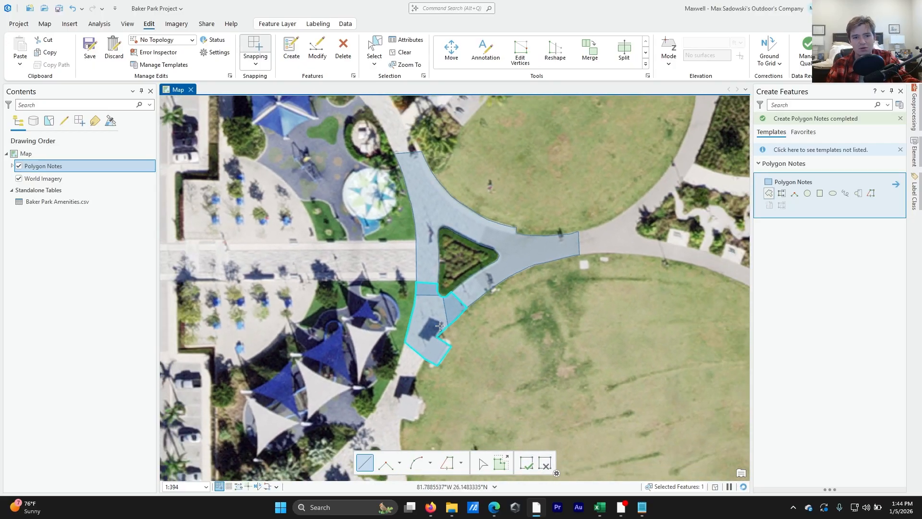
pyautogui.scroll(-3, 439, 324)
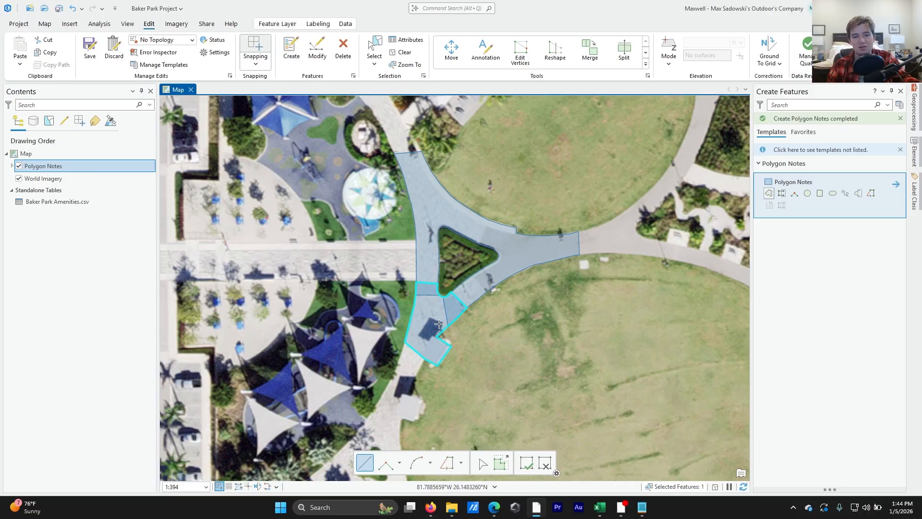
pyautogui.scroll(4, 416, 325)
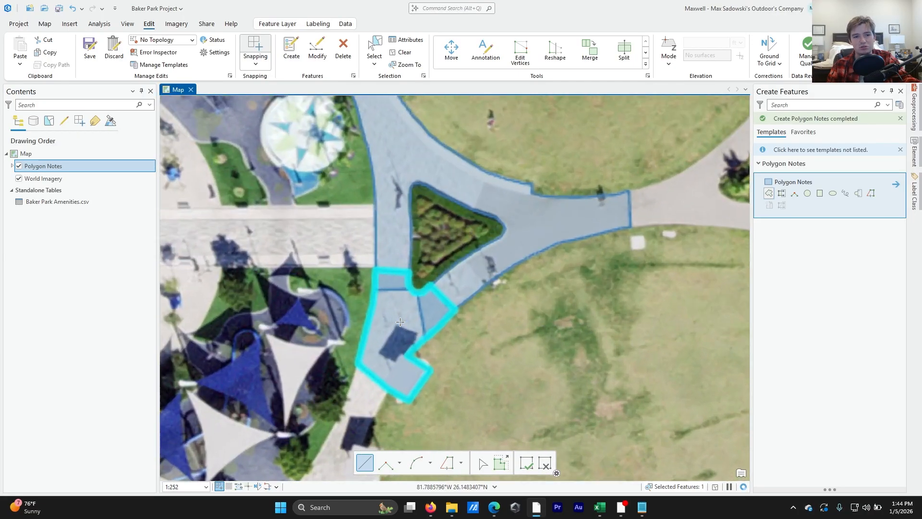
pyautogui.scroll(-2, 400, 318)
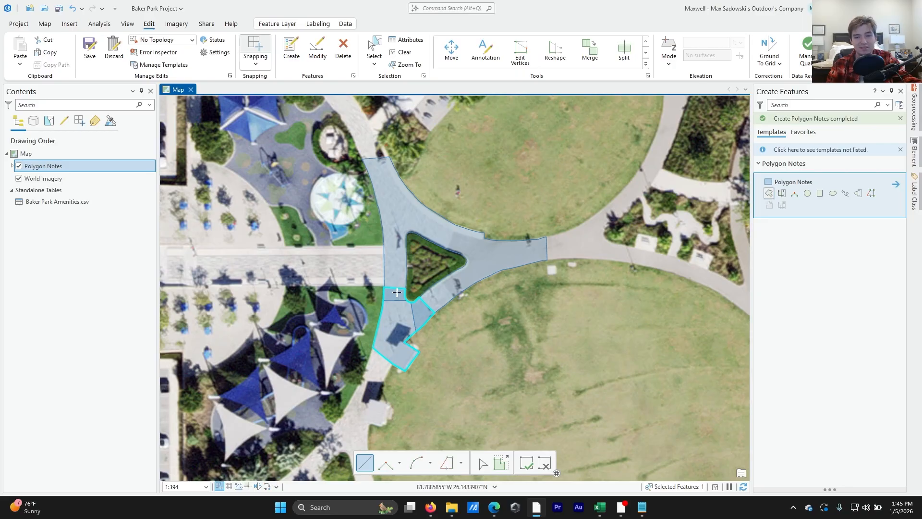
pyautogui.scroll(4, 397, 293)
pyautogui.scroll(-2, 399, 285)
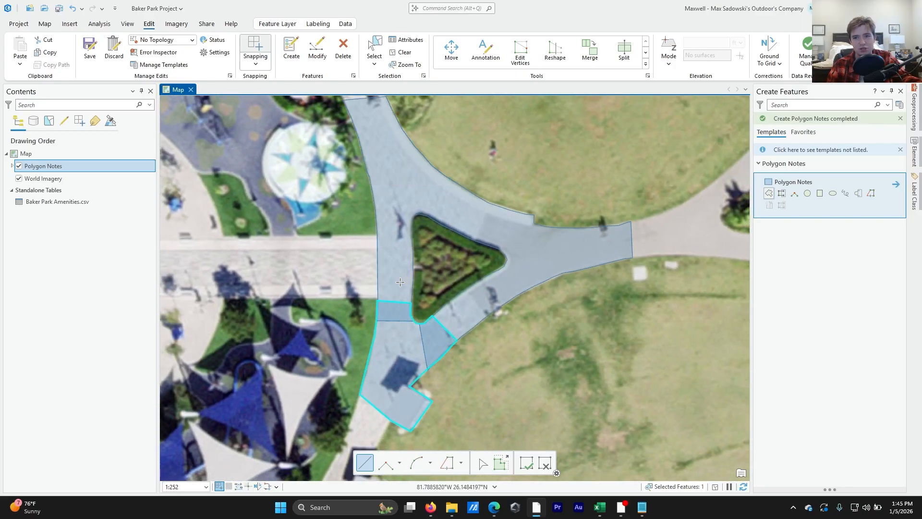
pyautogui.click(317, 67)
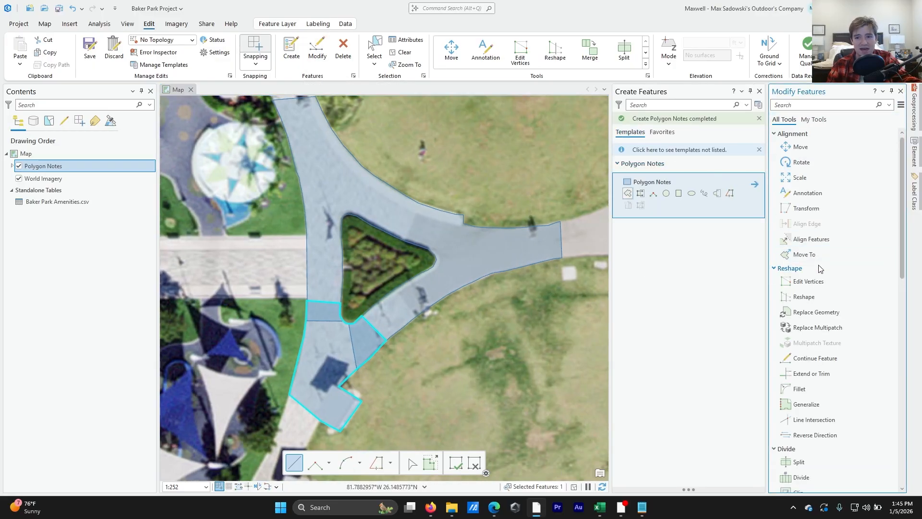
pyautogui.scroll(-3, 824, 298)
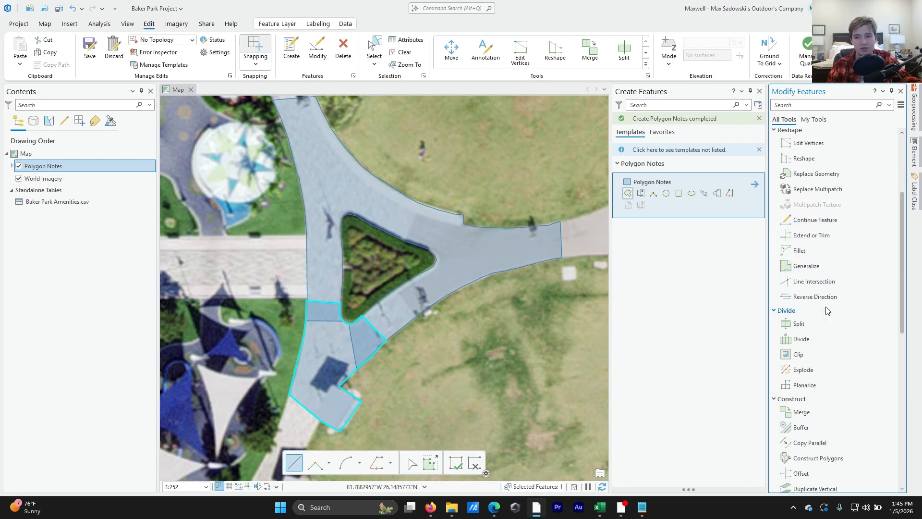
pyautogui.scroll(-1, 827, 310)
pyautogui.click(801, 390)
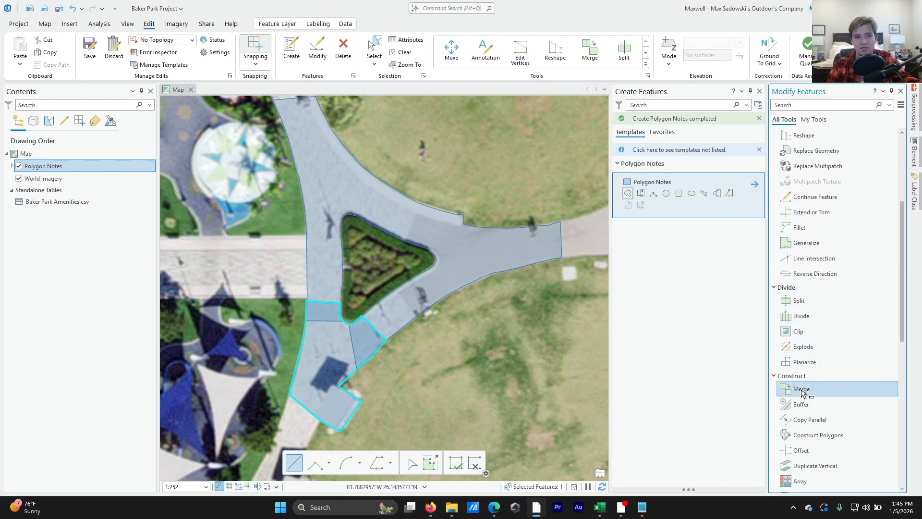
pyautogui.keyDown('shift'); pyautogui.click(399, 316); pyautogui.keyUp('shift')
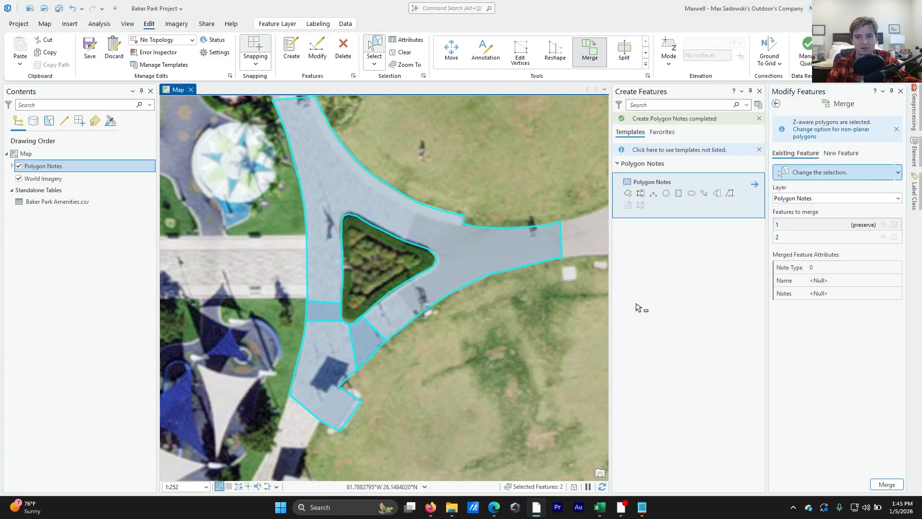
pyautogui.click(887, 484)
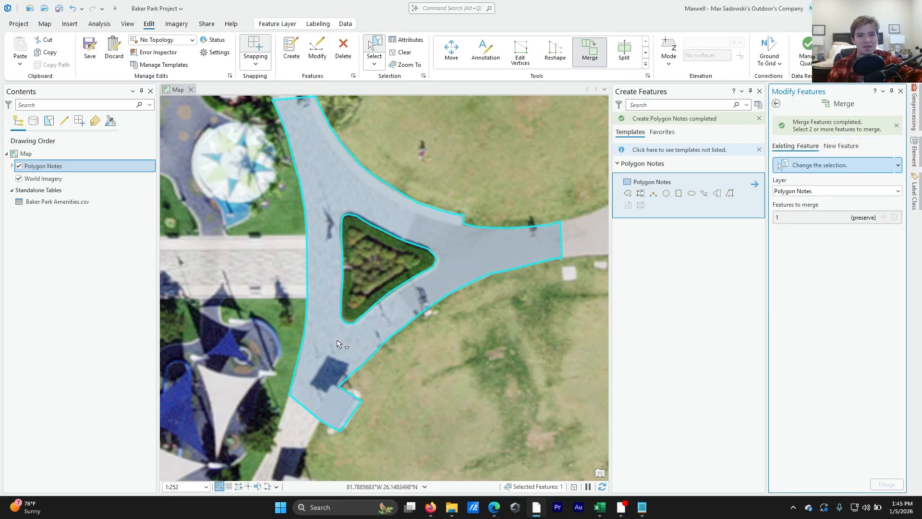
# Examine the merged walkway polygon against the surrounding park imagery, including its eastern end and the connecting paths
pyautogui.scroll(-5, 339, 344)
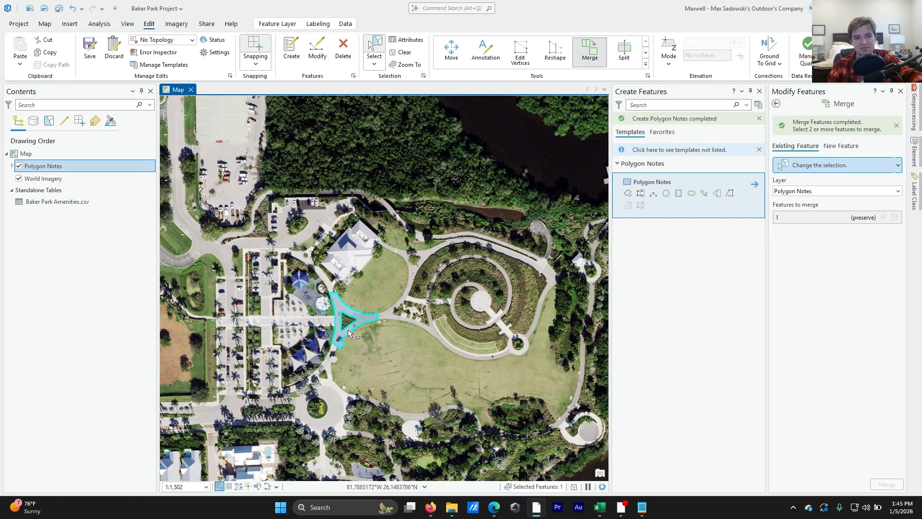
pyautogui.scroll(4, 349, 333)
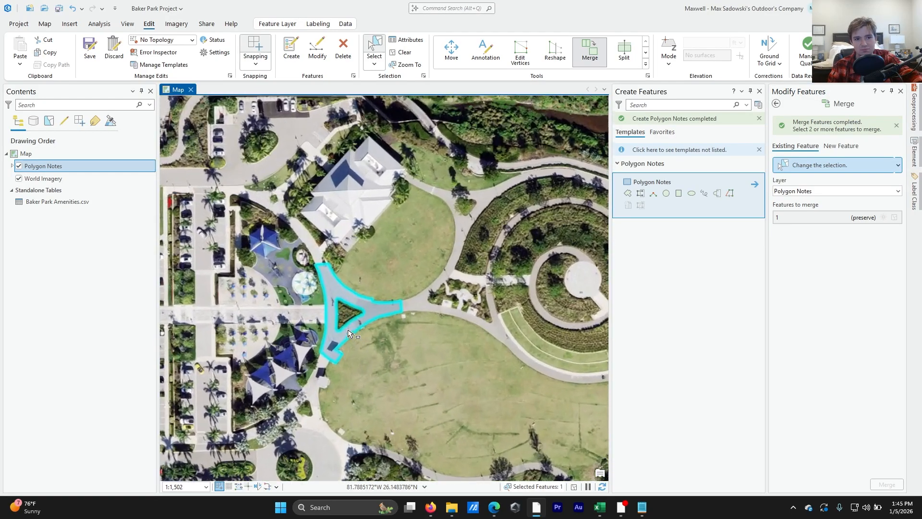
pyautogui.scroll(-2, 340, 350)
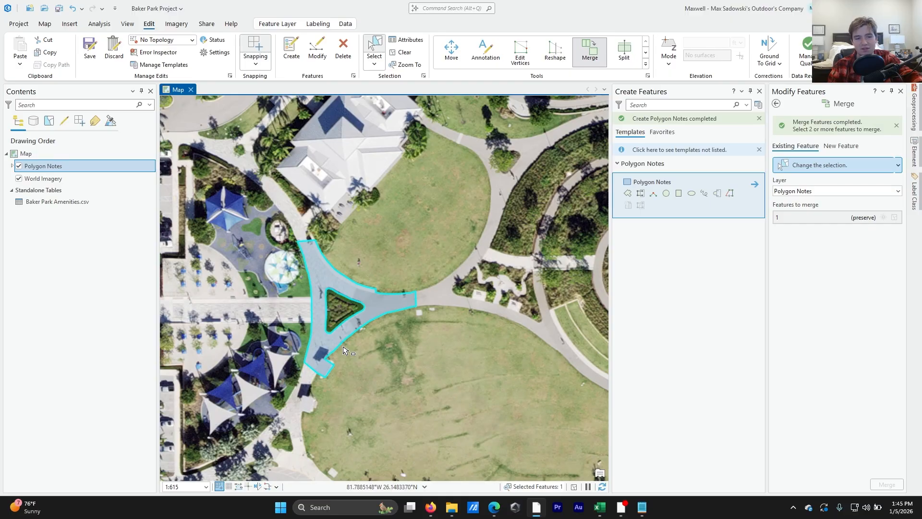
pyautogui.moveTo(384, 341); pyautogui.dragTo(289, 343)
pyautogui.scroll(-2, 324, 326)
pyautogui.scroll(2, 309, 328)
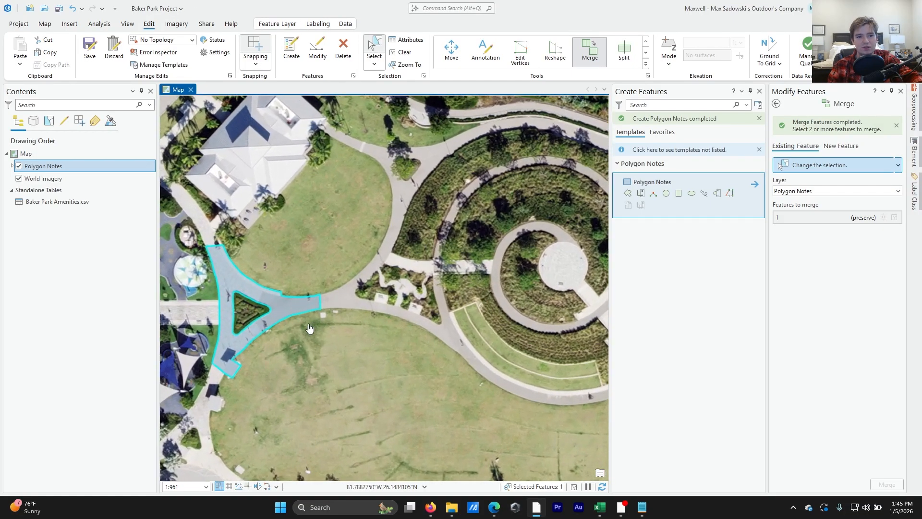
pyautogui.scroll(4, 309, 328)
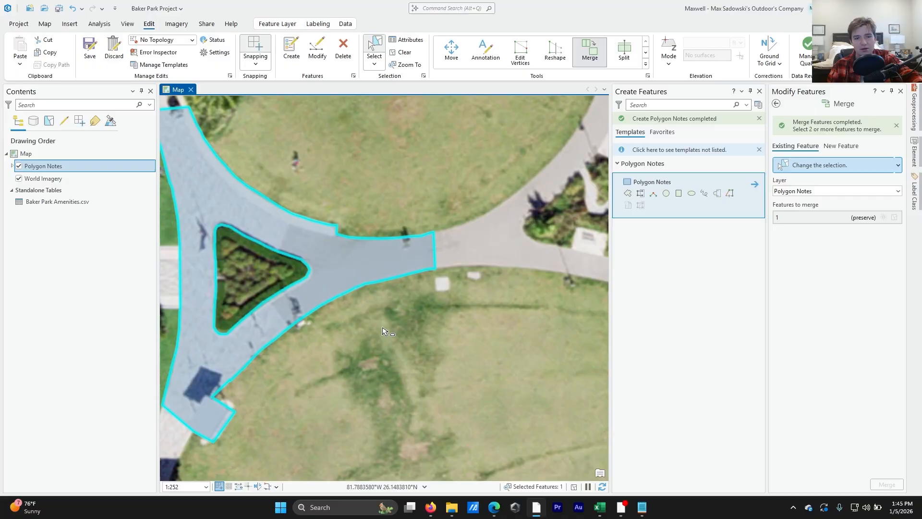
pyautogui.scroll(-1, 384, 331)
pyautogui.moveTo(413, 276); pyautogui.dragTo(412, 301)
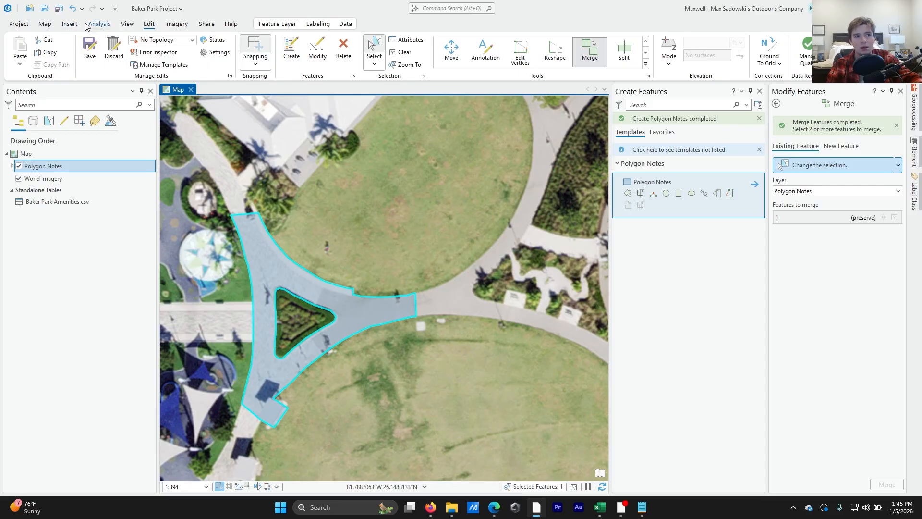
# Look through the available 2D basemaps without changing the current one, and close the feature creation tools
pyautogui.click(45, 23)
pyautogui.click(214, 51)
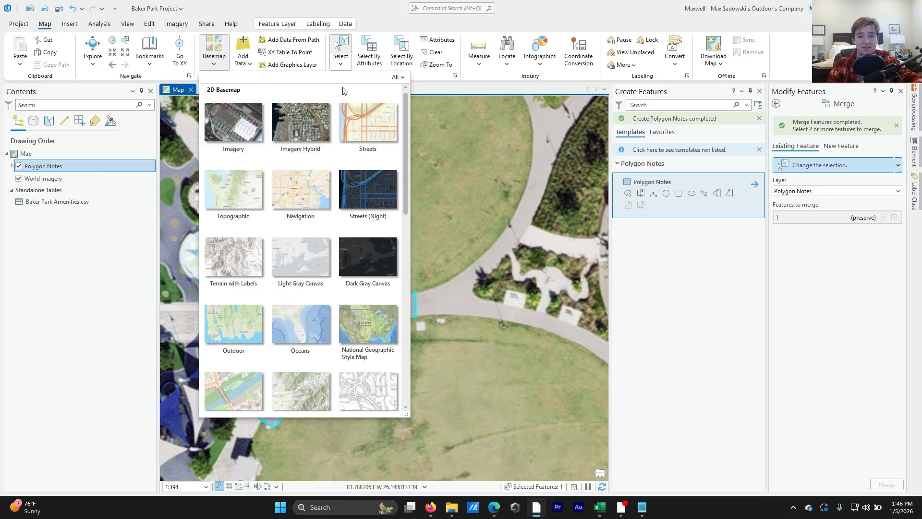
pyautogui.click(443, 143)
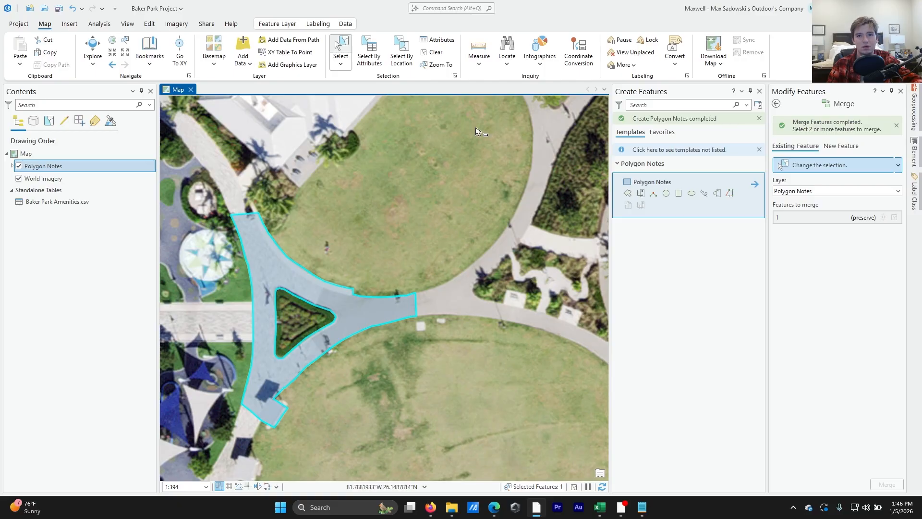
pyautogui.click(760, 91)
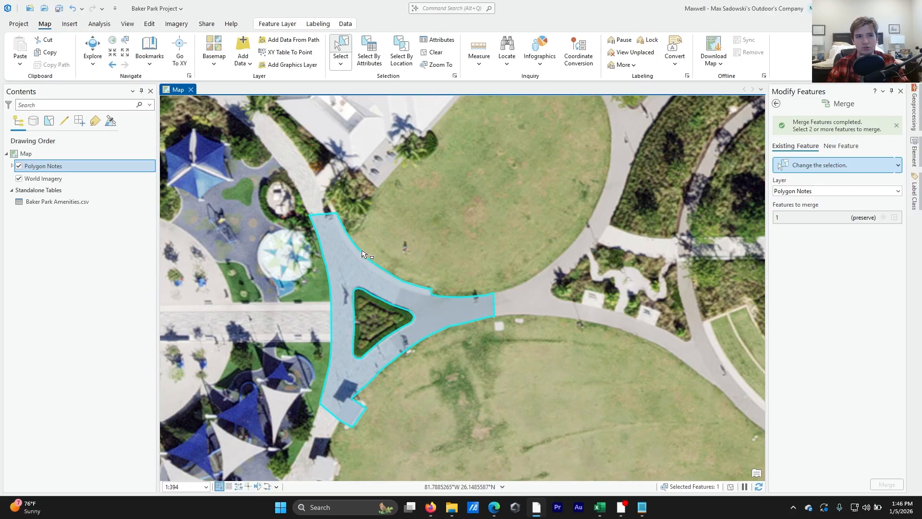
# Open the Catalog and browse the portal's ArcGIS Online content
pyautogui.click(126, 24)
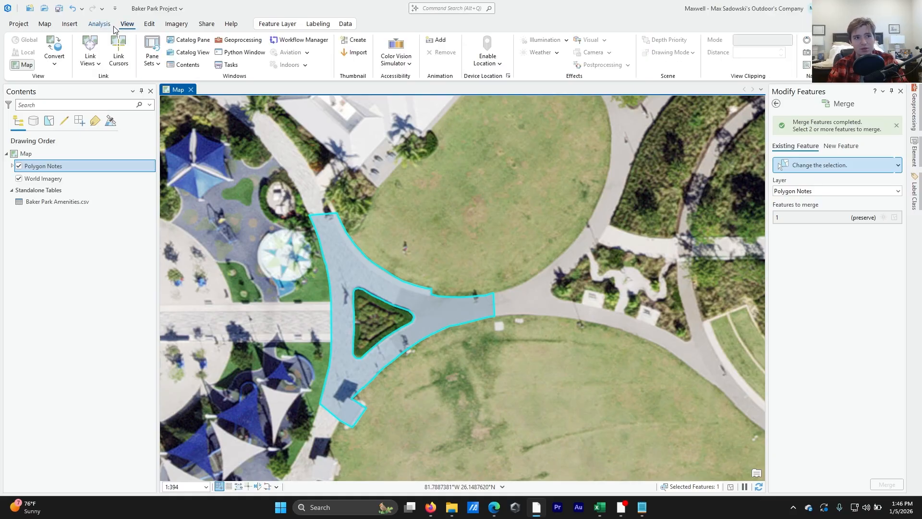
pyautogui.click(187, 40)
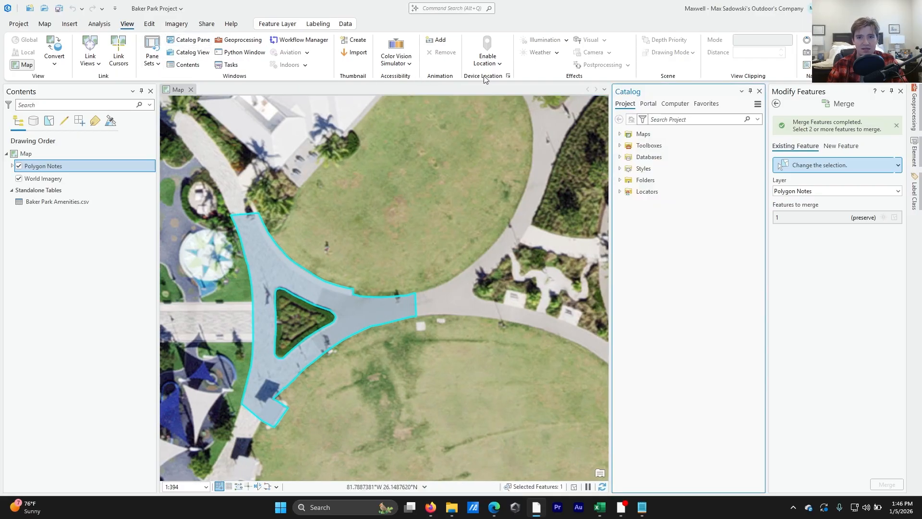
pyautogui.click(648, 103)
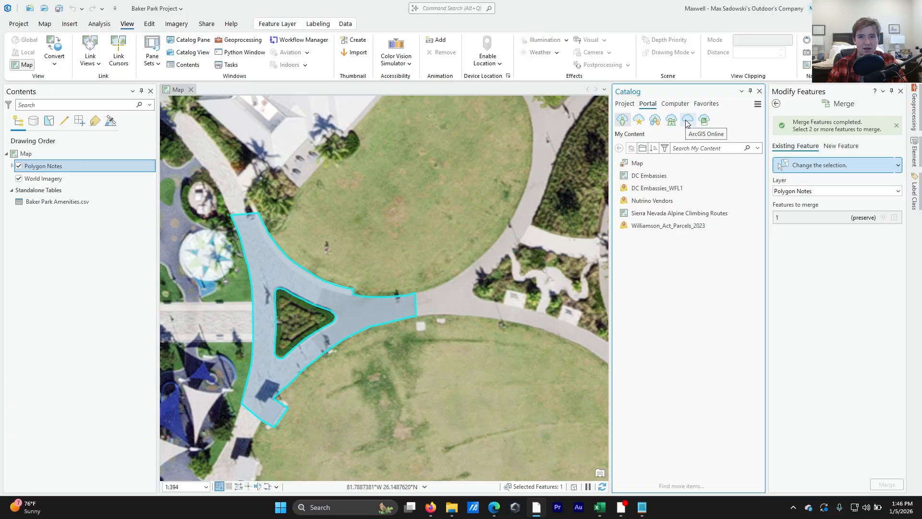
pyautogui.click(690, 120)
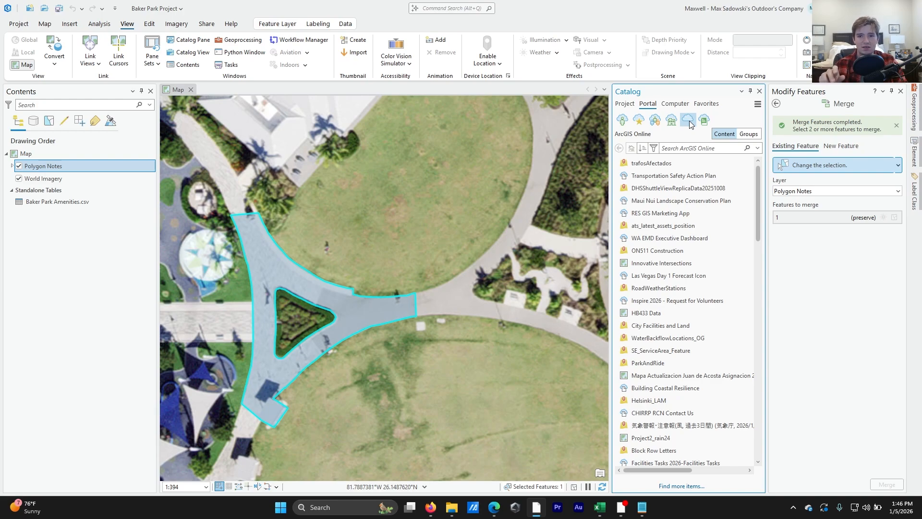
# Search the ArcGIS Online content for "Google Maps"
pyautogui.click(699, 150)
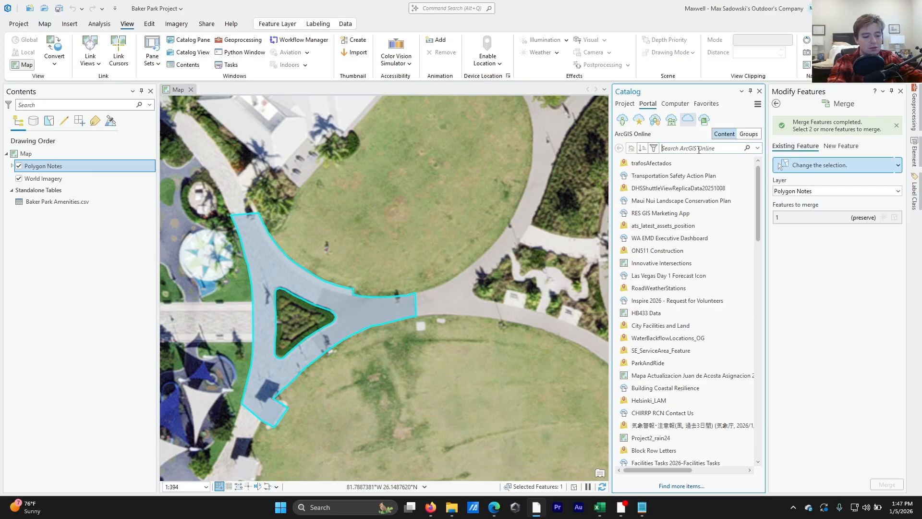
pyautogui.write('GG')
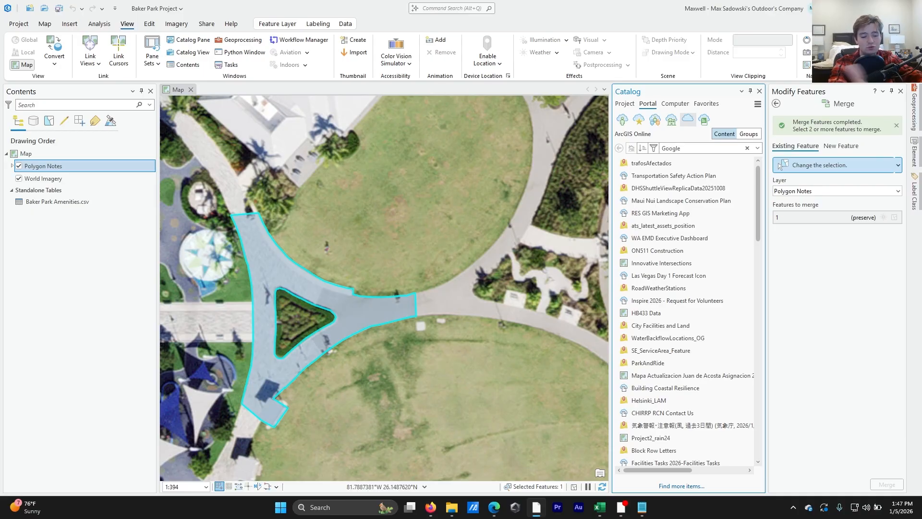
pyautogui.write('ogle Maps')
pyautogui.press('Return')
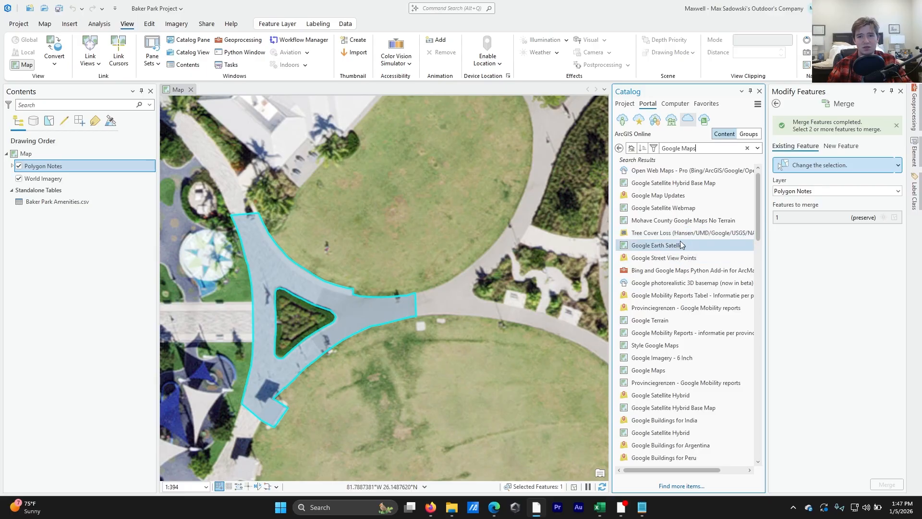
# Open the Google Satellite Webmap search result as a separate map
pyautogui.click(677, 210)
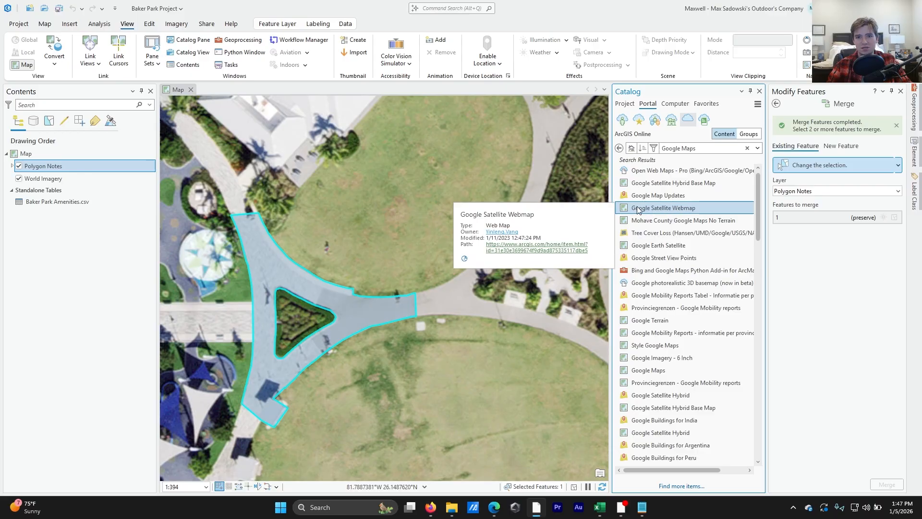
pyautogui.moveTo(654, 212); pyautogui.dragTo(404, 221)
pyautogui.moveTo(145, 218); pyautogui.dragTo(638, 213)
pyautogui.rightClick(644, 211)
pyautogui.click(654, 215)
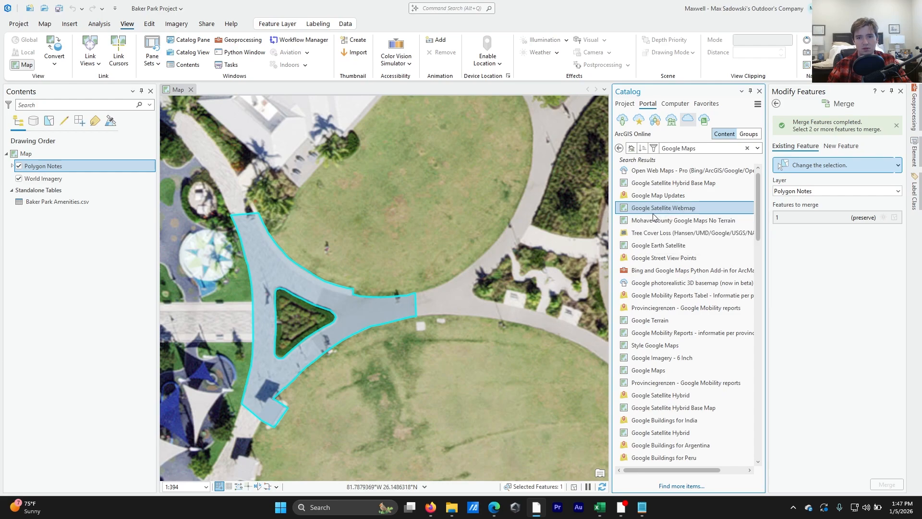
pyautogui.moveTo(630, 212)
pyautogui.moveTo(638, 212); pyautogui.dragTo(547, 183)
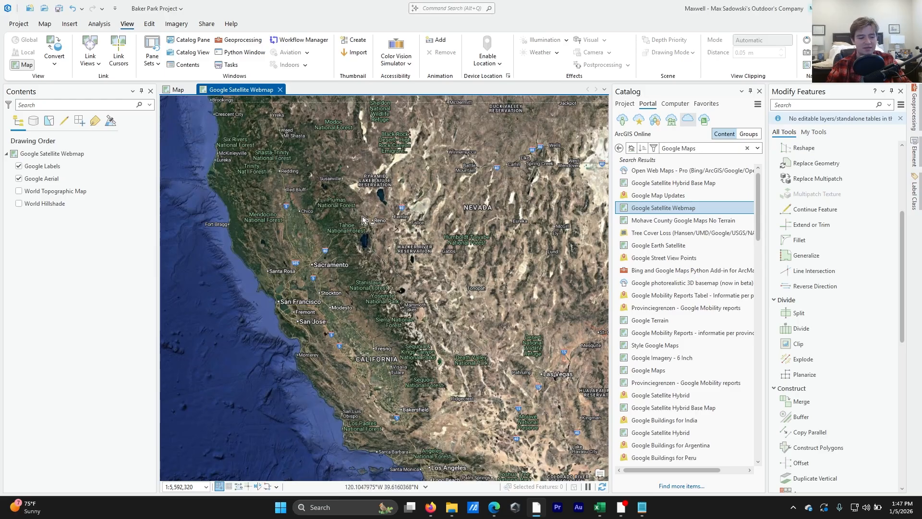
# Turn off the Google Labels layer in the Google Satellite Webmap
pyautogui.moveTo(237, 264); pyautogui.dragTo(277, 254)
pyautogui.scroll(2, 340, 259)
pyautogui.scroll(-10, 302, 265)
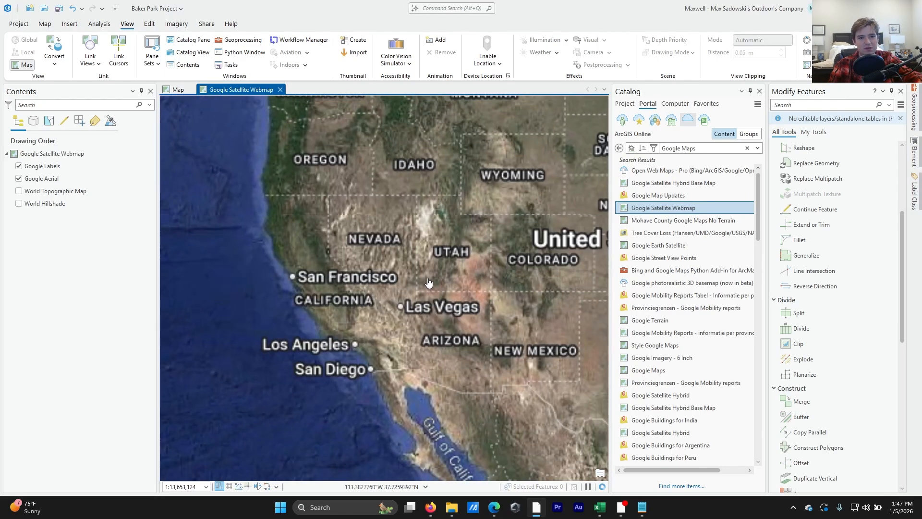
pyautogui.moveTo(430, 286); pyautogui.dragTo(262, 252)
pyautogui.moveTo(514, 313); pyautogui.dragTo(284, 257)
pyautogui.moveTo(585, 313); pyautogui.dragTo(262, 269)
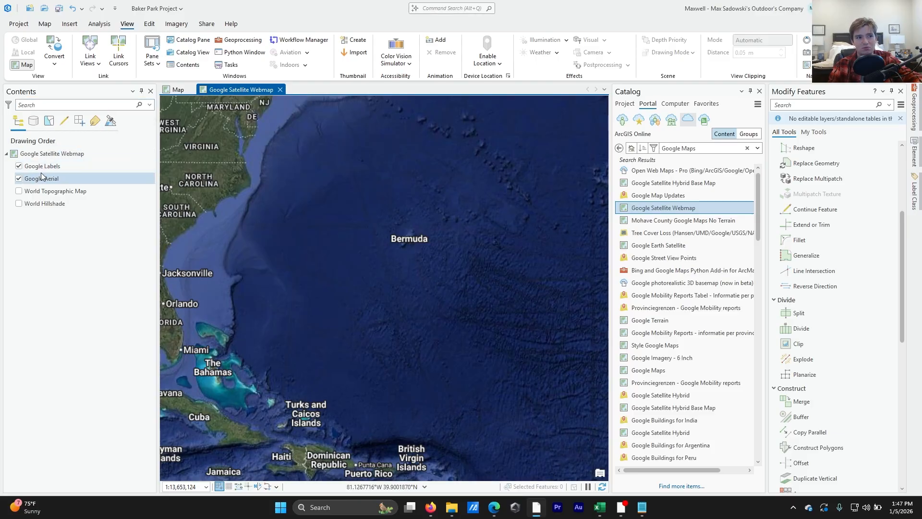
pyautogui.click(18, 167)
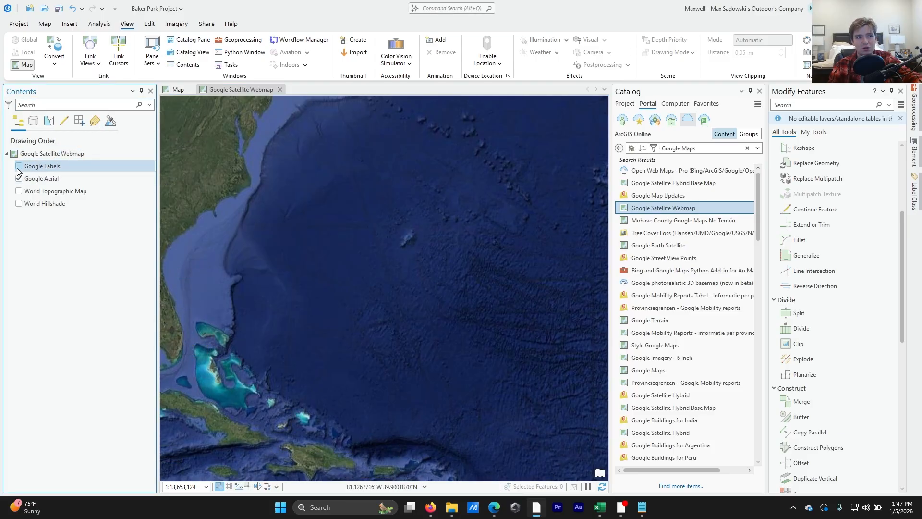
# Copy the Google Aerial layer into the Baker Park map and place it between Polygon Notes and World Imagery
pyautogui.rightClick(44, 184)
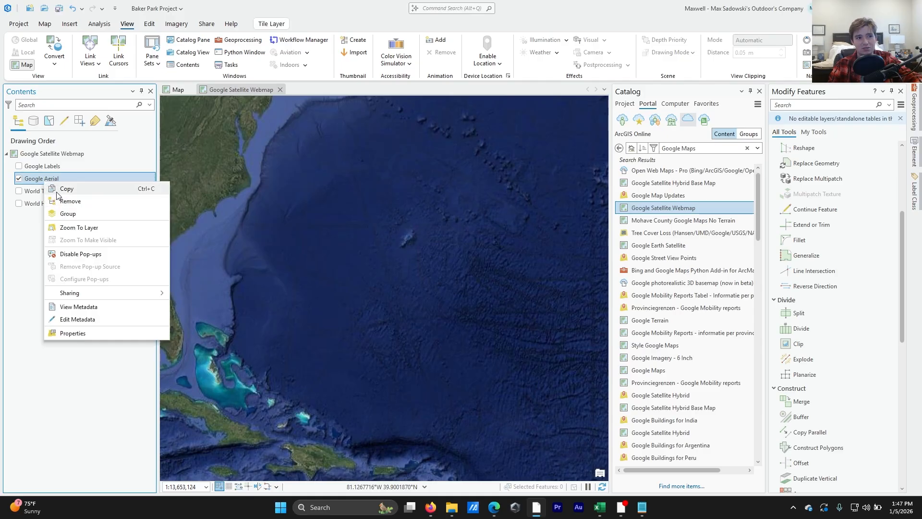
pyautogui.press('Escape')
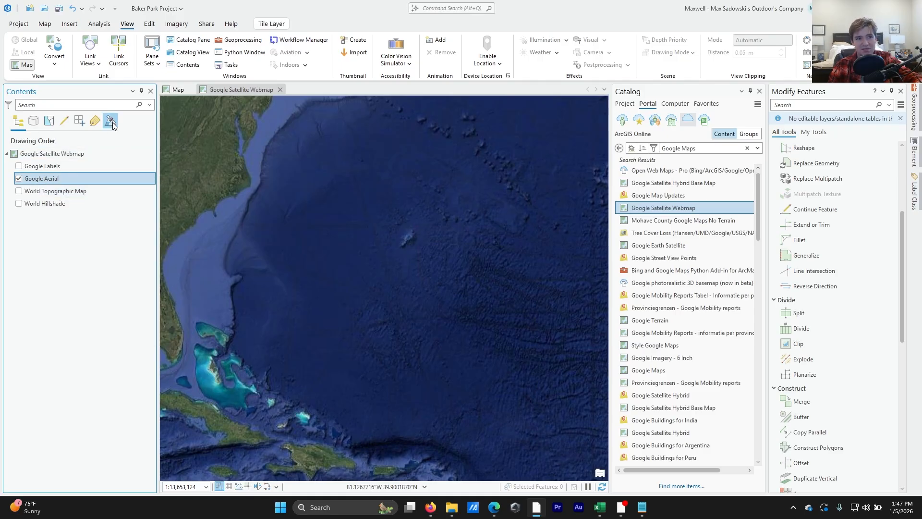
pyautogui.click(175, 92)
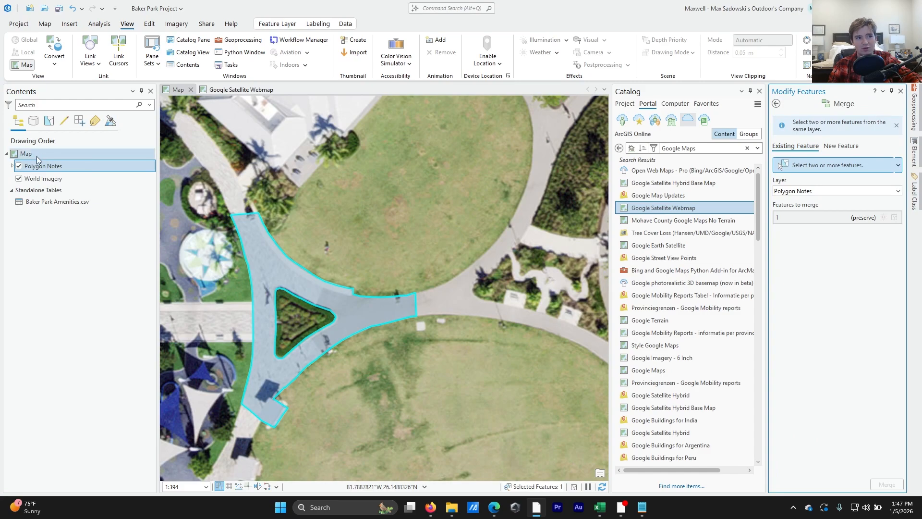
pyautogui.rightClick(31, 154)
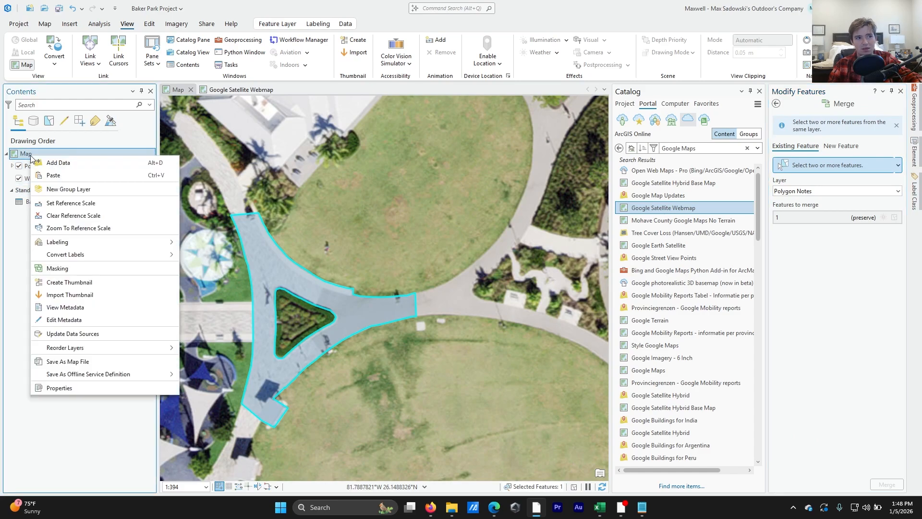
pyautogui.click(50, 174)
pyautogui.moveTo(48, 167); pyautogui.dragTo(50, 188)
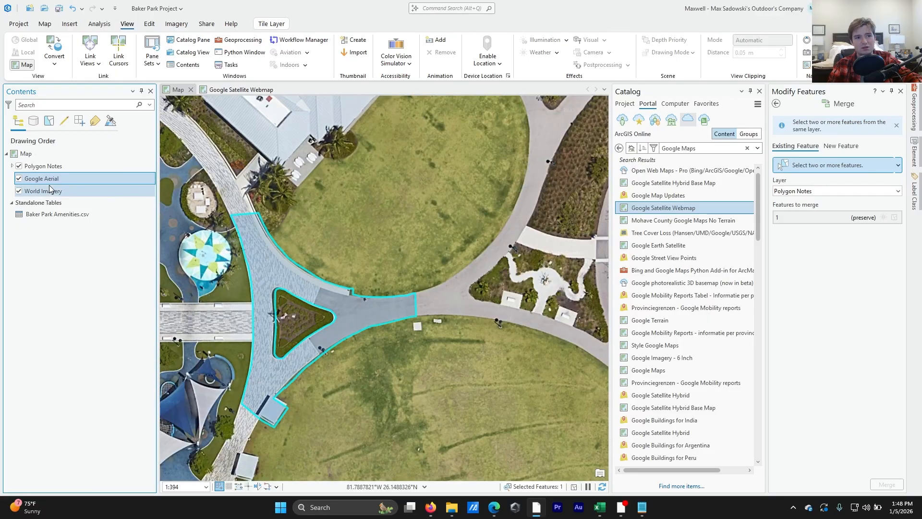
# Examine how the walkway polygon's edges and its planted triangular opening line up with the Google Aerial imagery
pyautogui.scroll(-4, 305, 262)
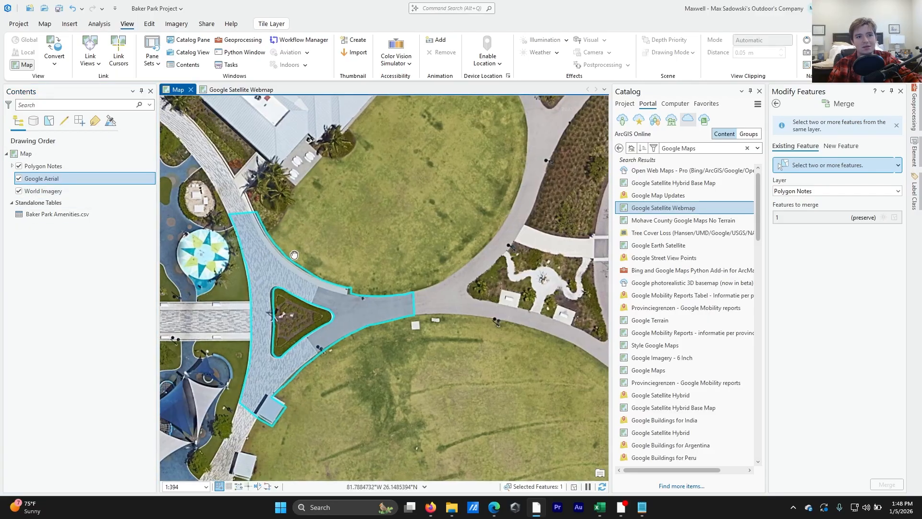
pyautogui.scroll(3, 306, 262)
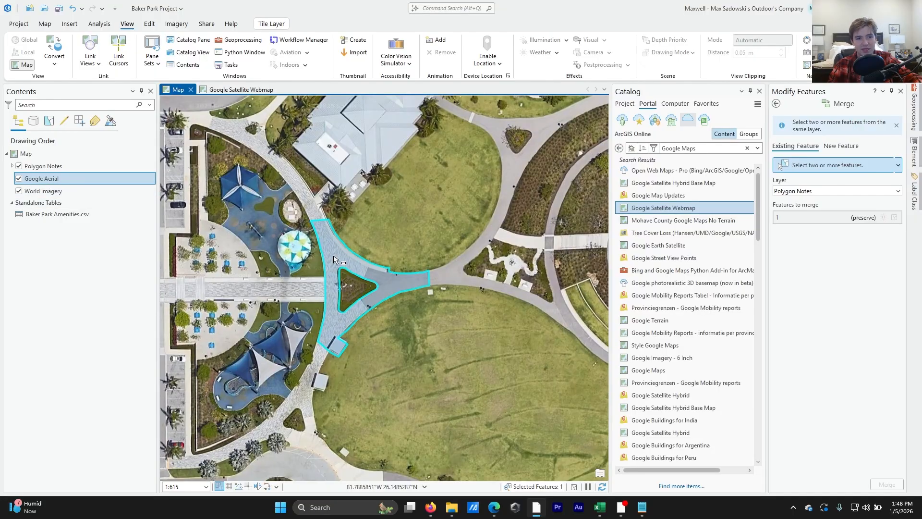
pyautogui.scroll(2, 373, 269)
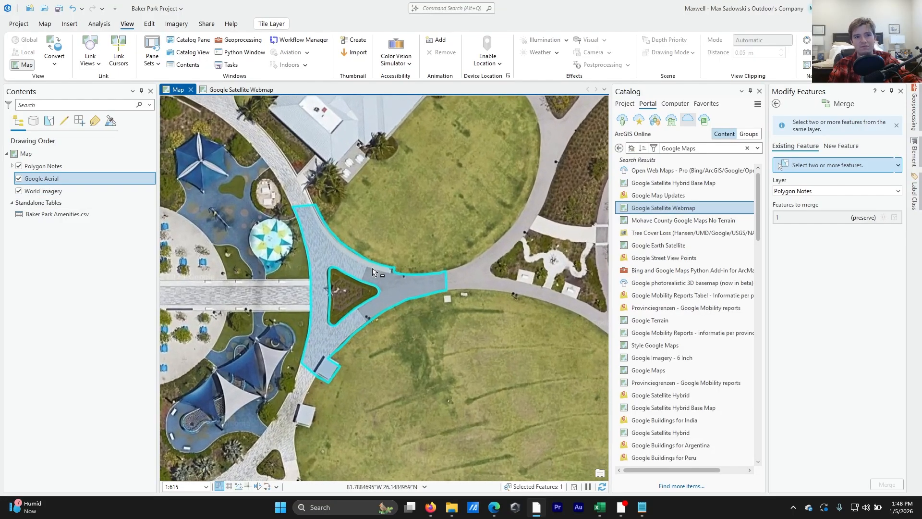
pyautogui.moveTo(345, 305); pyautogui.dragTo(402, 287)
pyautogui.scroll(1, 403, 287)
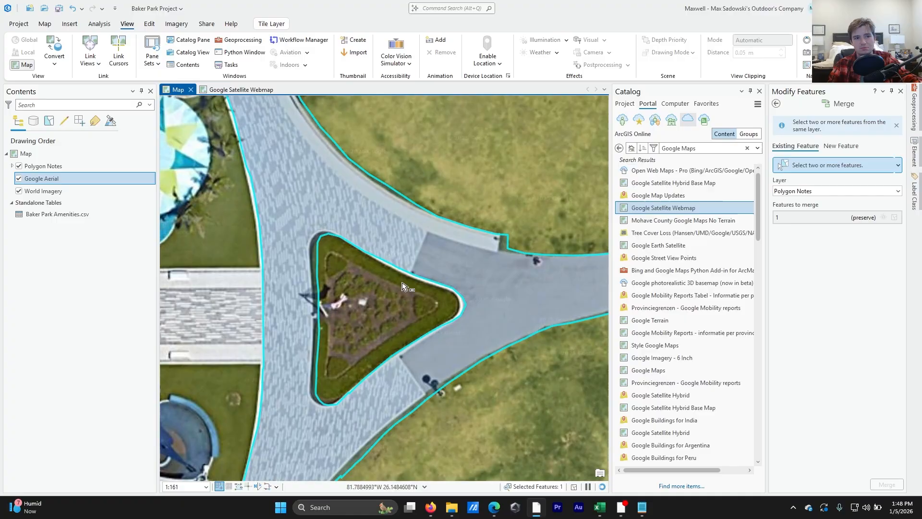
pyautogui.scroll(-2, 402, 287)
pyautogui.moveTo(463, 282); pyautogui.dragTo(389, 271)
pyautogui.scroll(1, 397, 273)
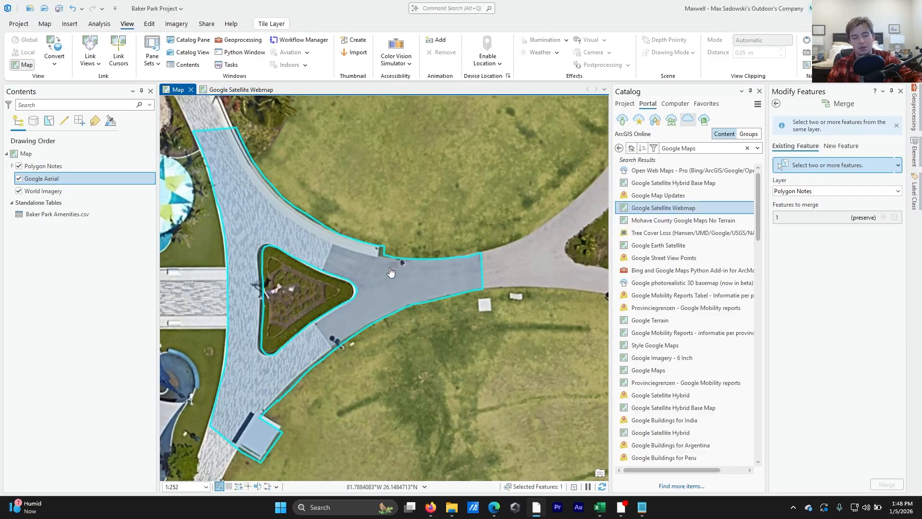
pyautogui.moveTo(390, 271); pyautogui.dragTo(382, 309)
pyautogui.scroll(-2, 382, 309)
pyautogui.scroll(-3, 382, 309)
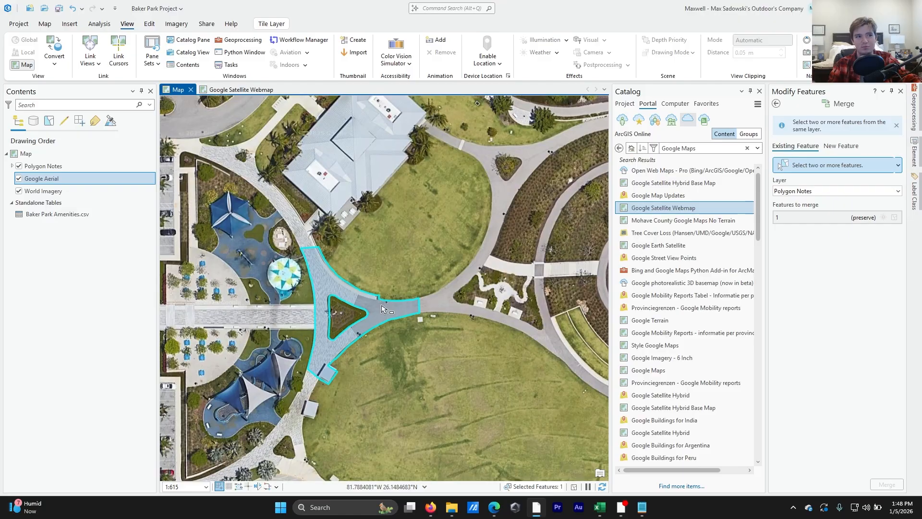
# Rename the Polygon Notes layer as "Baker Park Trail"
pyautogui.click(11, 166)
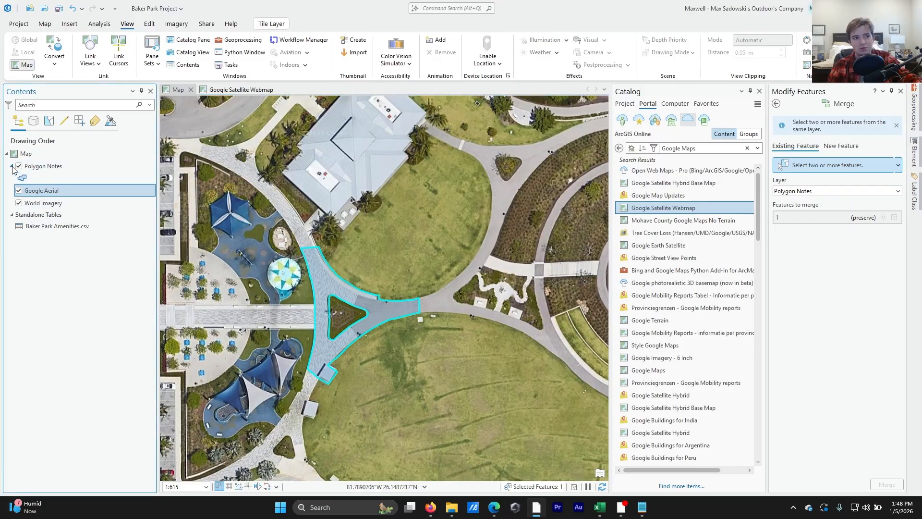
pyautogui.rightClick(45, 167)
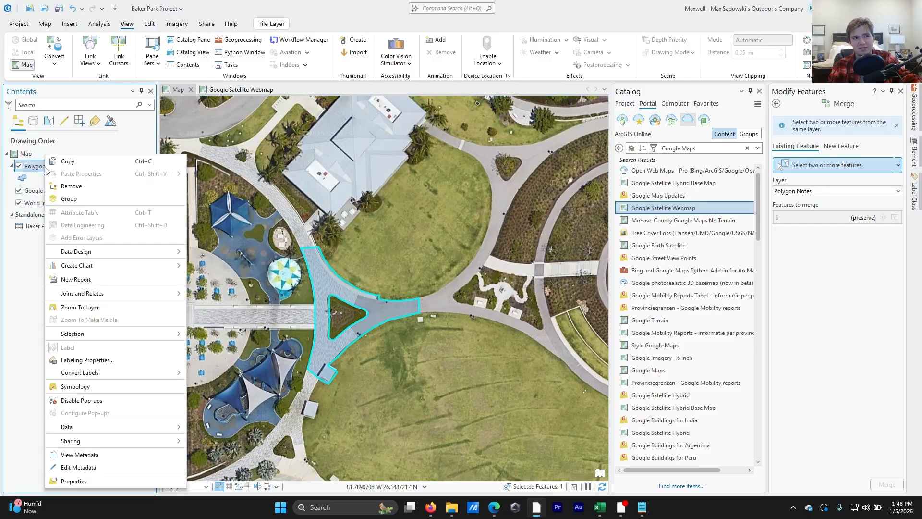
pyautogui.click(74, 480)
pyautogui.click(413, 207)
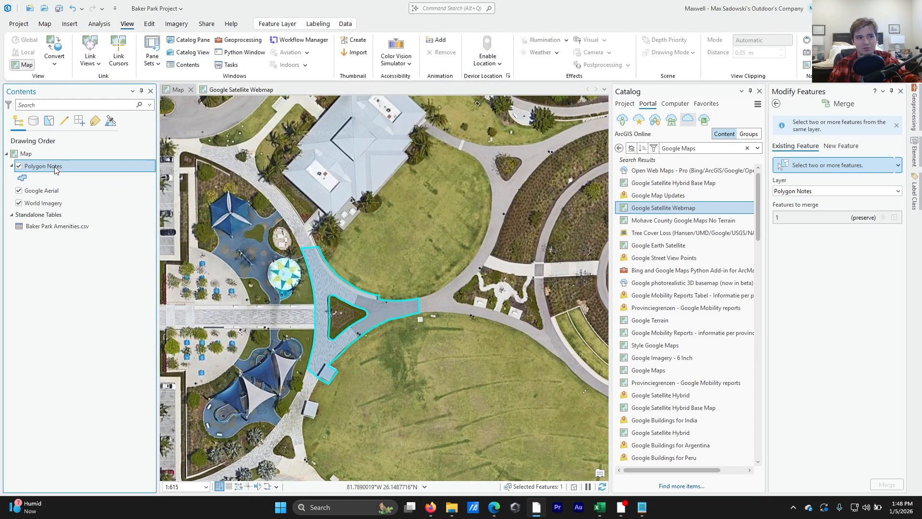
pyautogui.rightClick(55, 169)
pyautogui.click(88, 482)
pyautogui.doubleClick(291, 60)
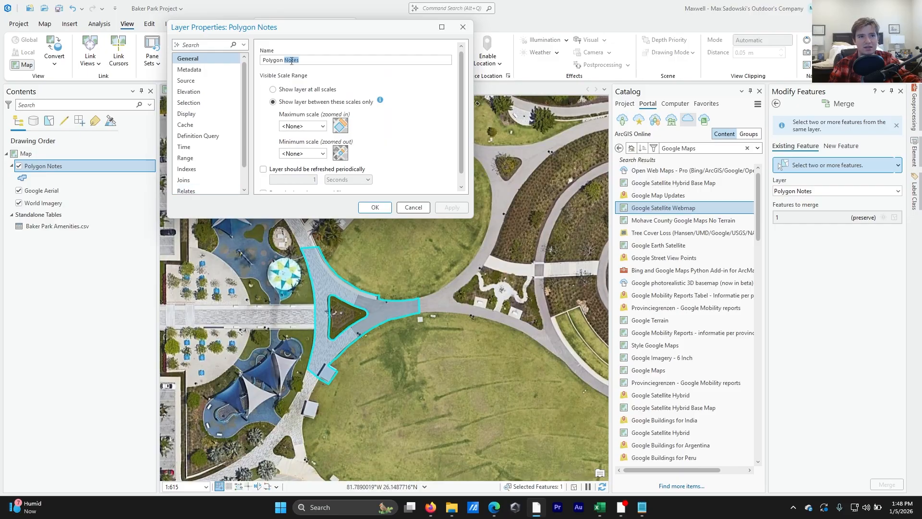
pyautogui.hotkey('ctrl', 'a')
pyautogui.write('Ba')
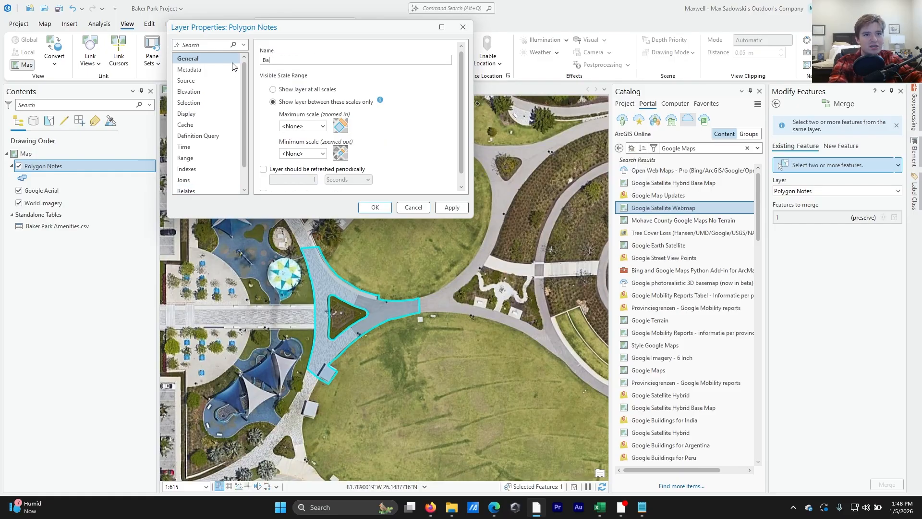
pyautogui.write('ker Park Trail')
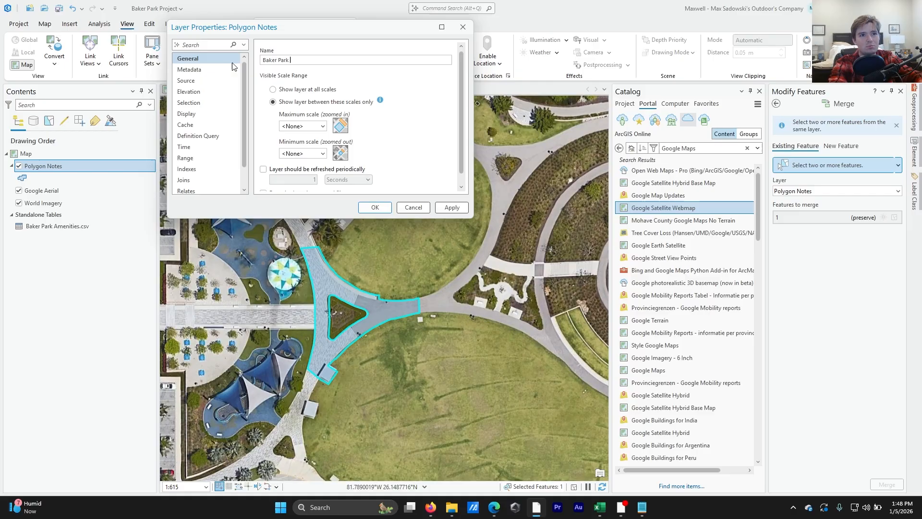
pyautogui.click(451, 207)
pyautogui.click(375, 207)
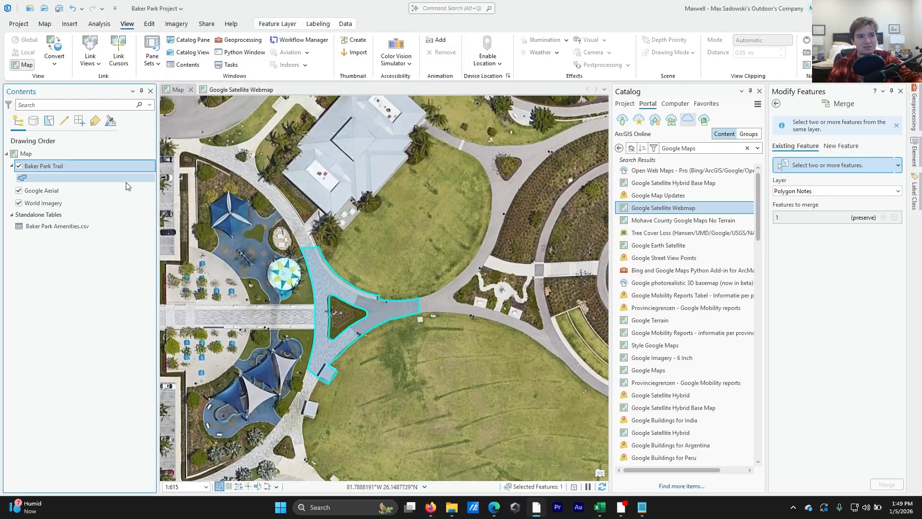
# Open the Baker Park Trail attribute table and set the walkway polygon's Name to "Main Park Trail"
pyautogui.rightClick(40, 165)
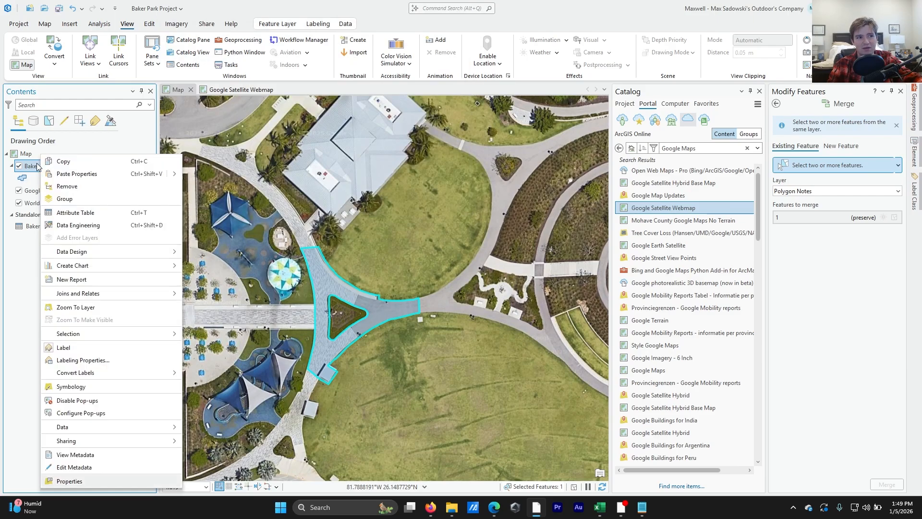
pyautogui.click(74, 214)
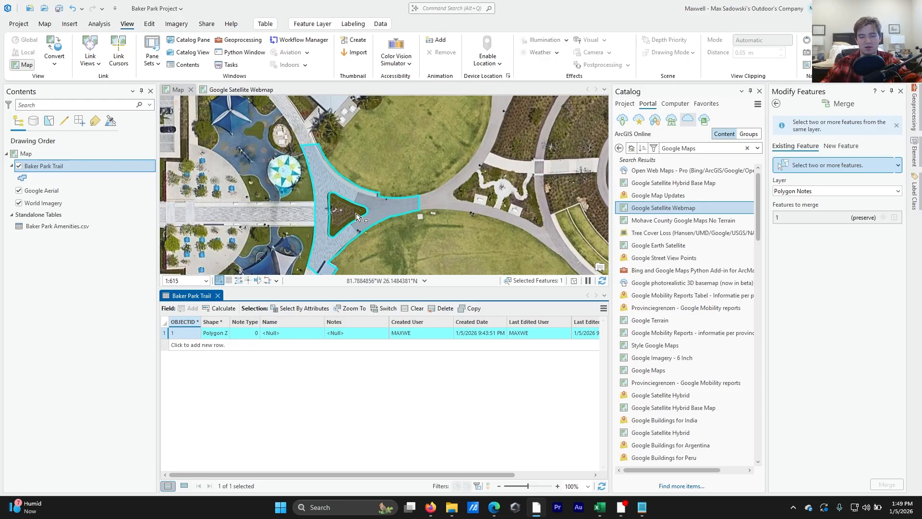
pyautogui.click(294, 332)
pyautogui.click(291, 333)
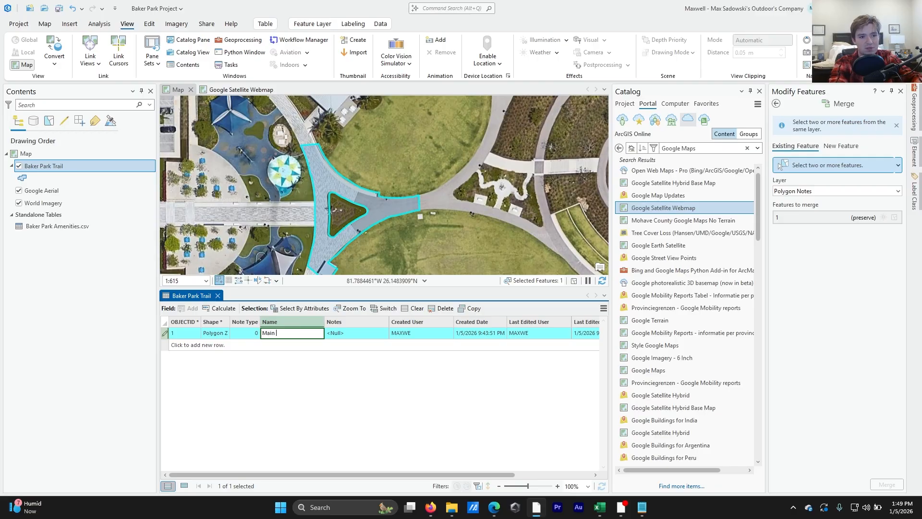
pyautogui.write('Main Park')
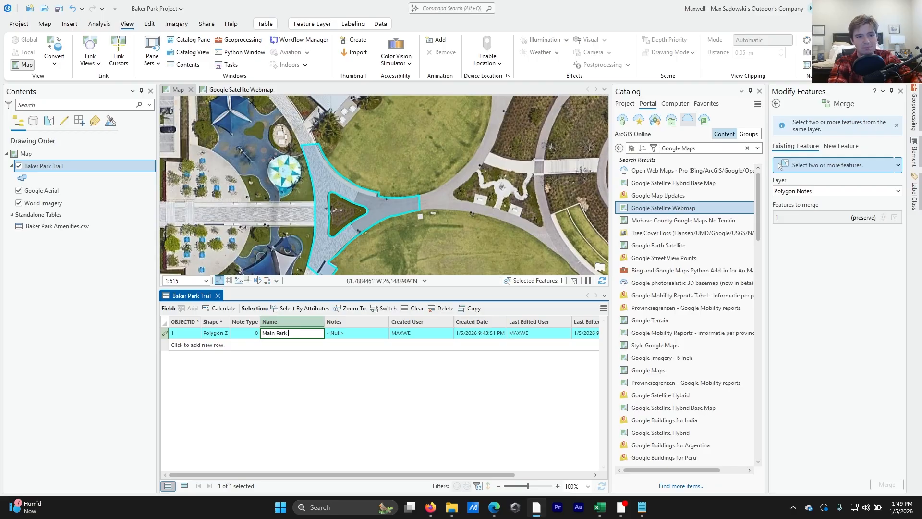
pyautogui.write(' Trail')
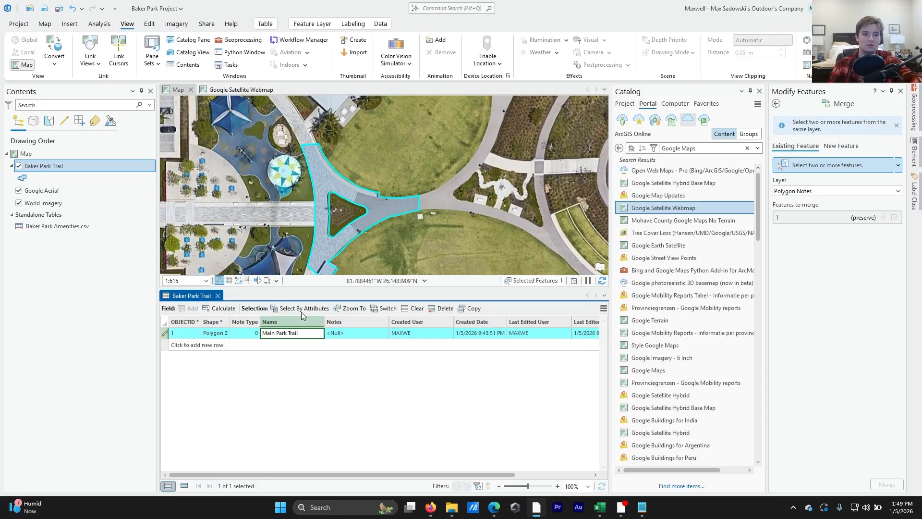
pyautogui.press('Return')
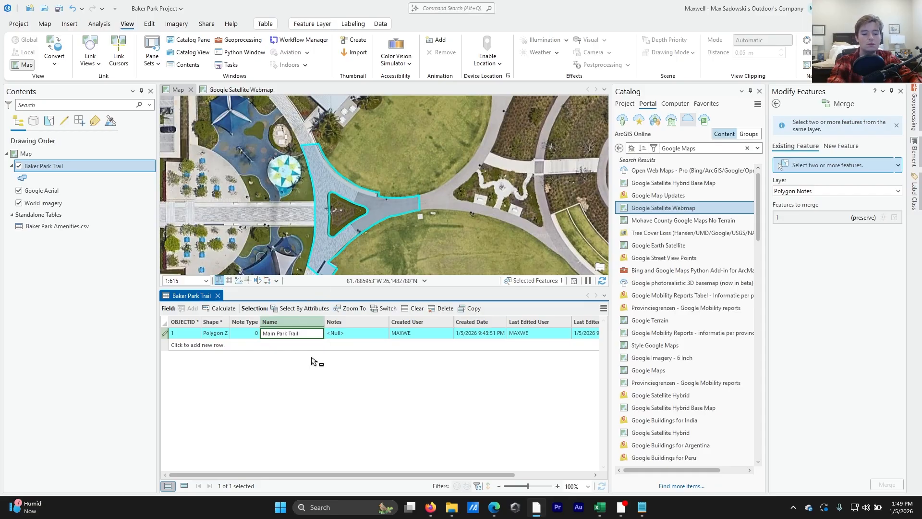
# Turn off labeling for the Baker Park Trail layer, keeping the walkway polygon selected
pyautogui.click(338, 224)
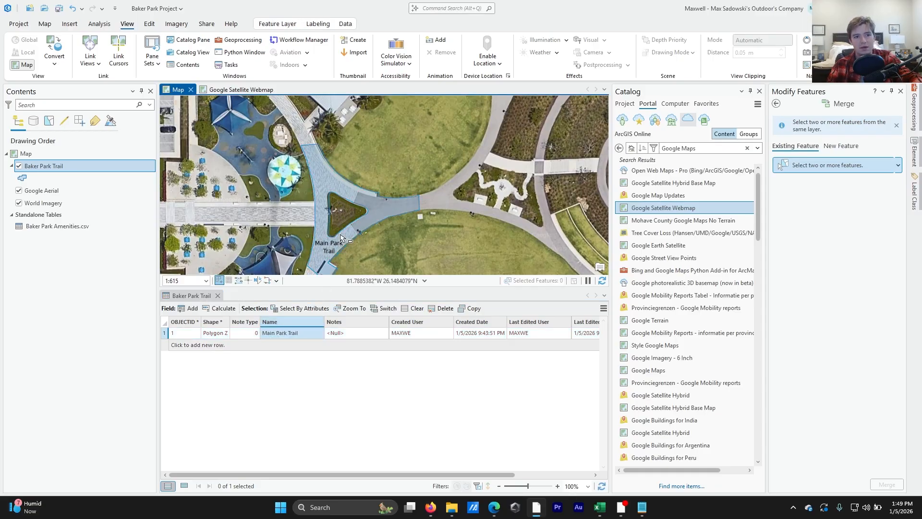
pyautogui.moveTo(332, 253); pyautogui.dragTo(346, 212)
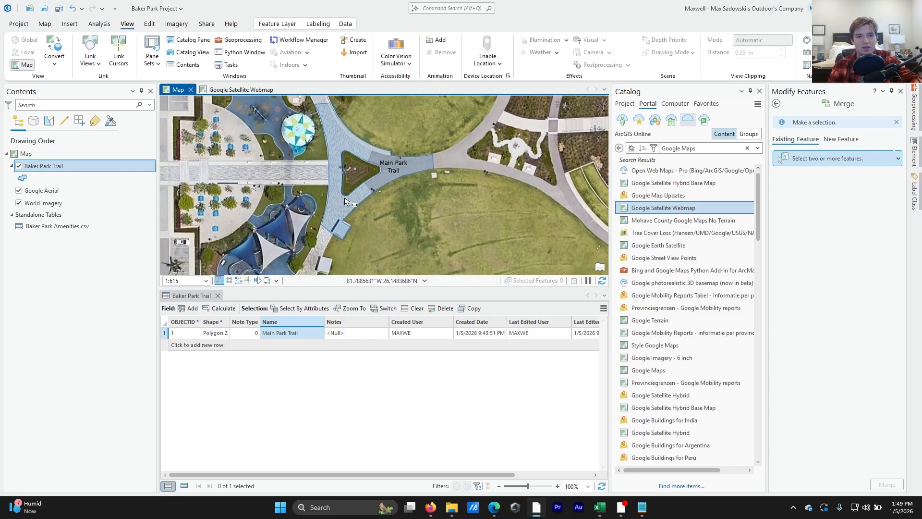
pyautogui.click(345, 200)
pyautogui.click(345, 24)
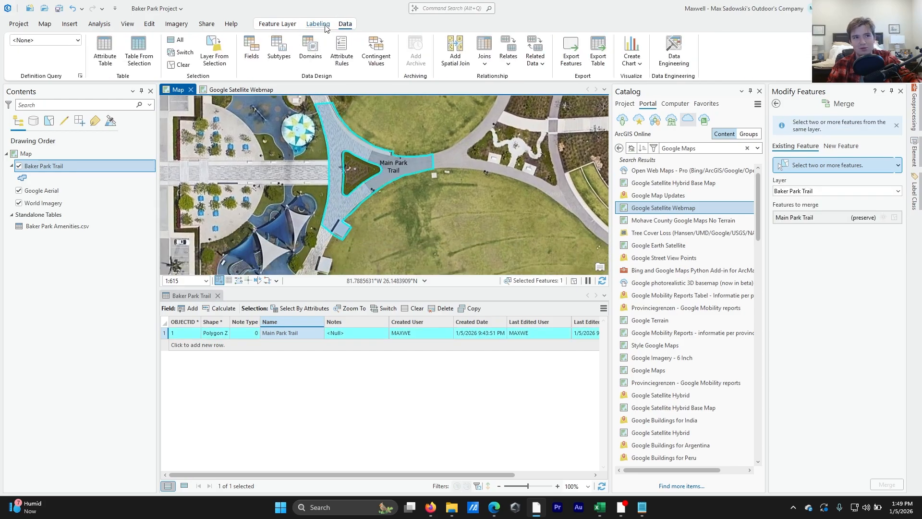
pyautogui.click(317, 24)
pyautogui.click(20, 48)
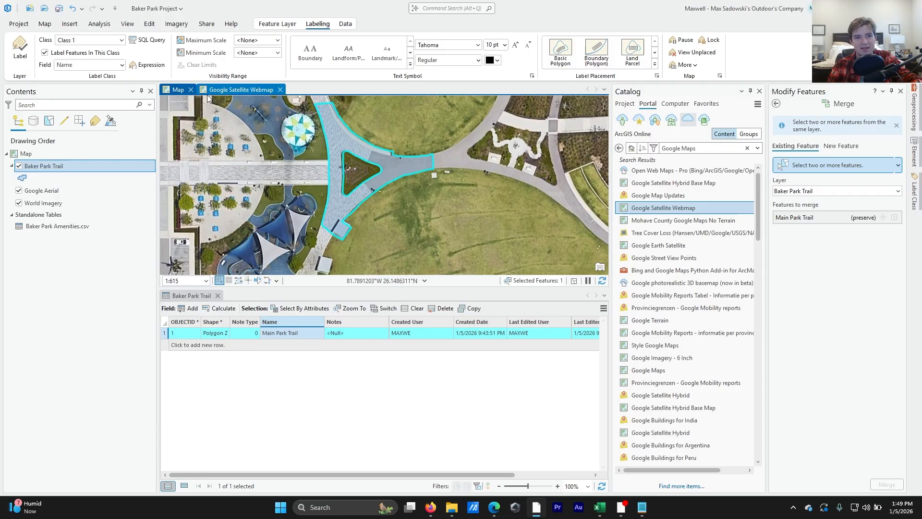
pyautogui.click(177, 89)
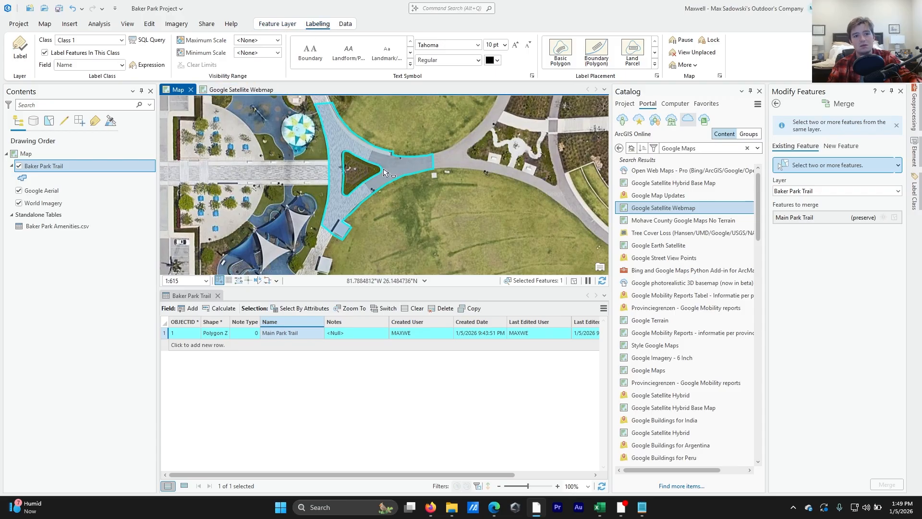
# Apply the yellow Landmark/POI gallery symbol to the Baker Park Trail layer, undoing the stray switch to Note Type symbology
pyautogui.rightClick(42, 165)
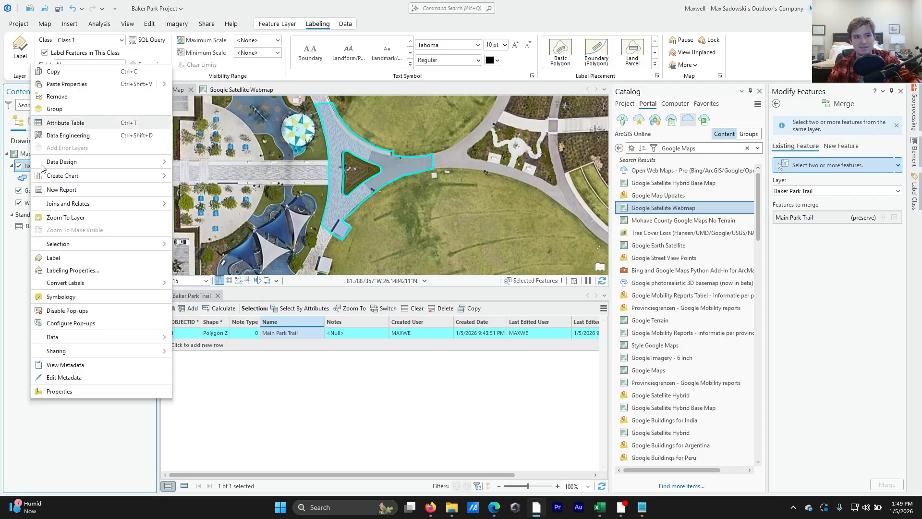
pyautogui.click(79, 299)
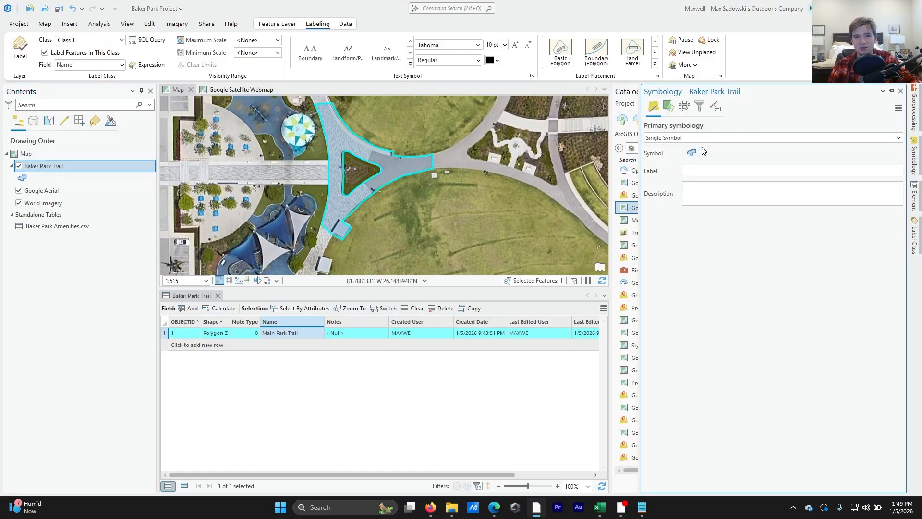
pyautogui.click(691, 152)
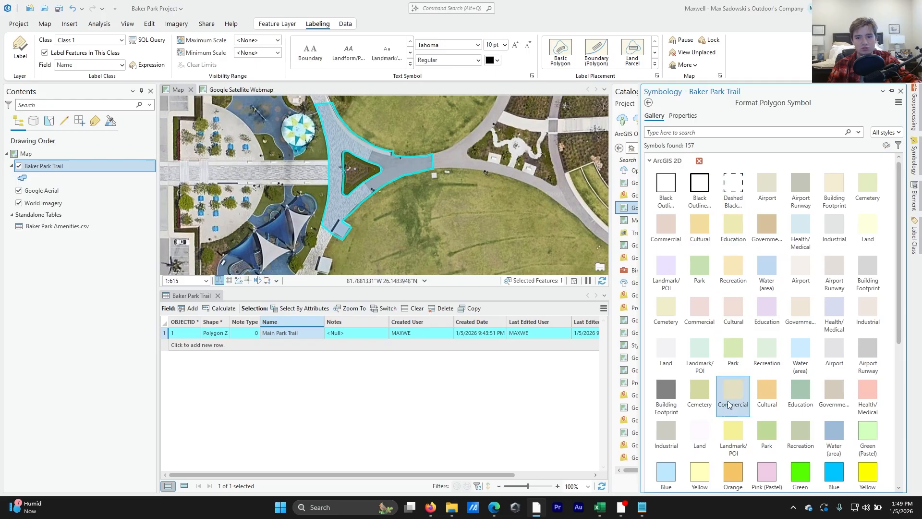
pyautogui.doubleClick(733, 431)
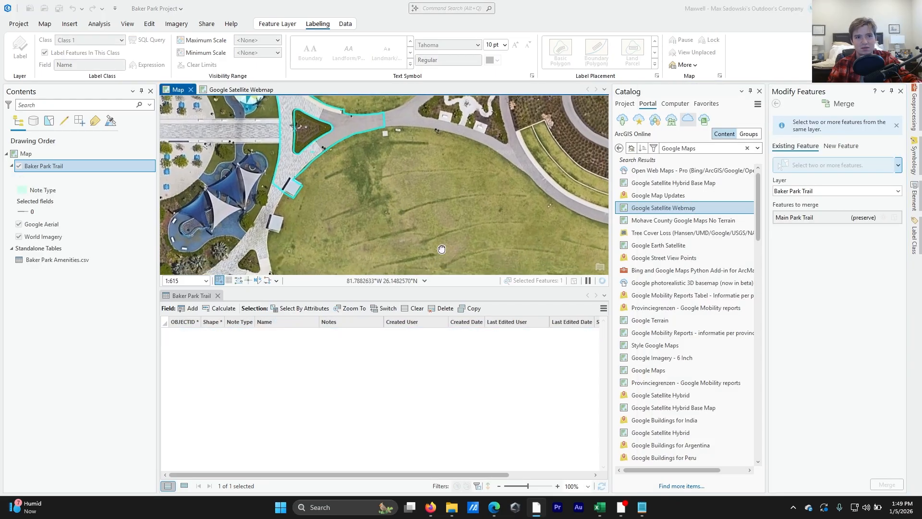
pyautogui.moveTo(442, 249); pyautogui.dragTo(434, 229)
pyautogui.moveTo(363, 168); pyautogui.dragTo(410, 250)
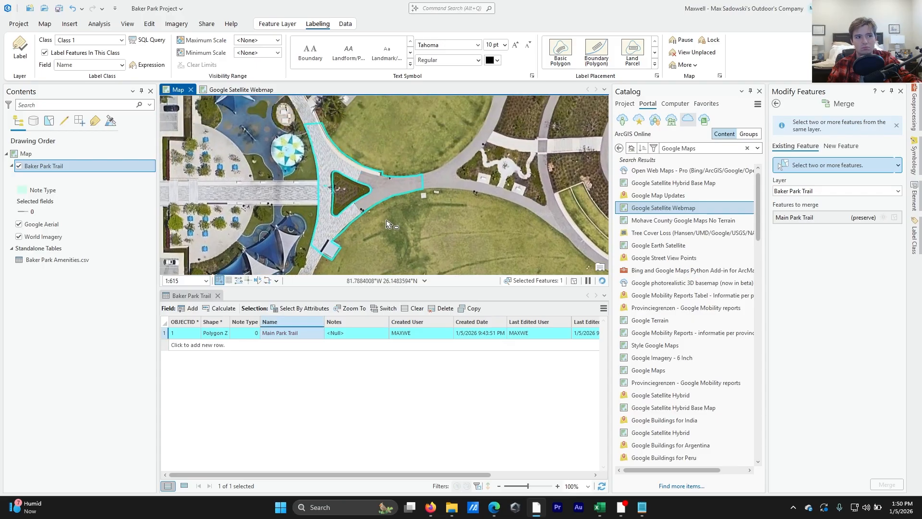
pyautogui.hotkey('ctrl', 'z')
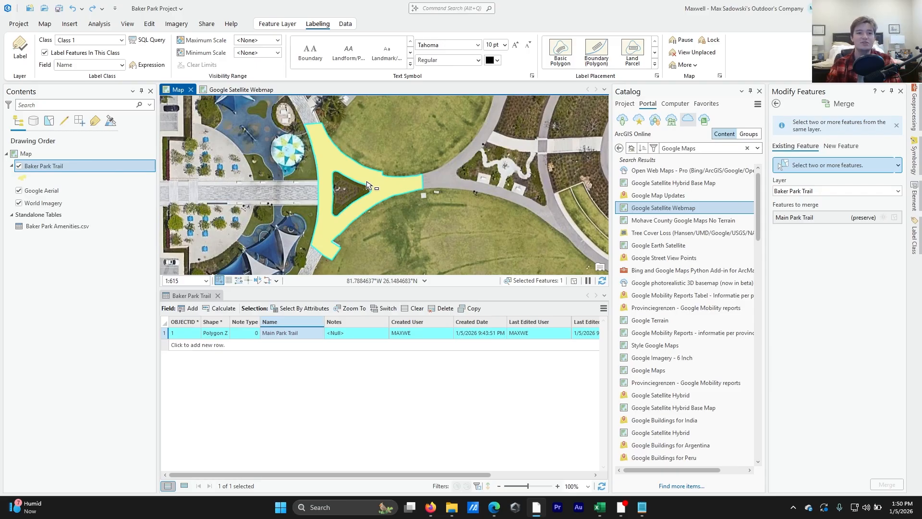
# Examine the walkway polygon's fill and eastern end against the aerial imagery and the surrounding park paths, close up and at wider scale
pyautogui.scroll(-2, 368, 185)
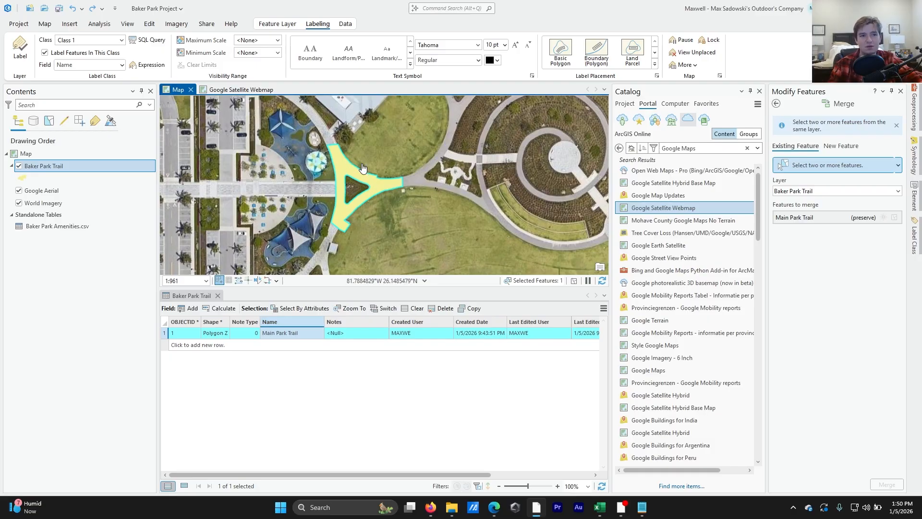
pyautogui.scroll(5, 365, 185)
pyautogui.moveTo(404, 221); pyautogui.dragTo(293, 191)
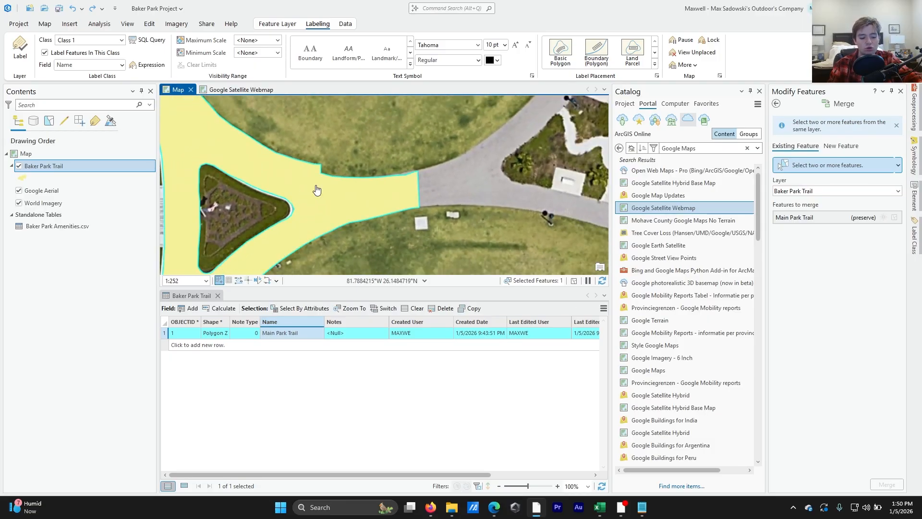
pyautogui.press('c')
pyautogui.moveTo(395, 178); pyautogui.dragTo(388, 198)
pyautogui.scroll(-2, 388, 196)
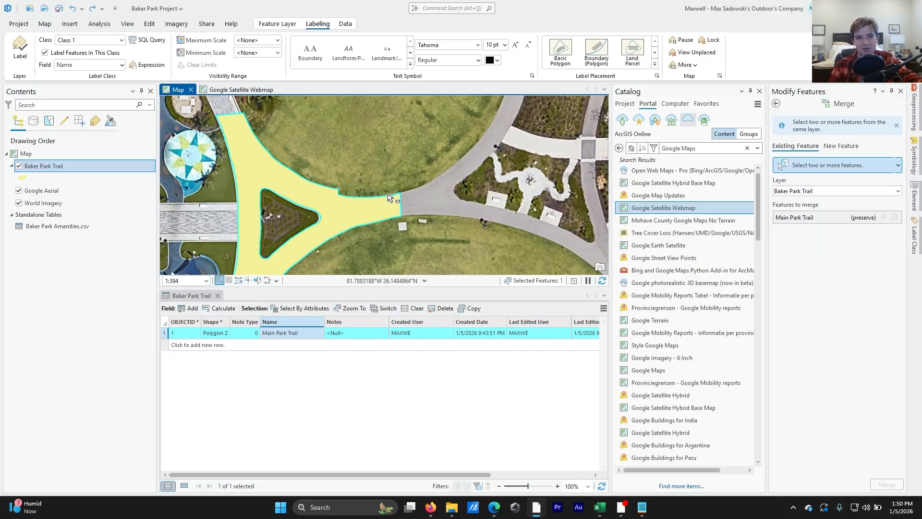
pyautogui.scroll(-3, 388, 197)
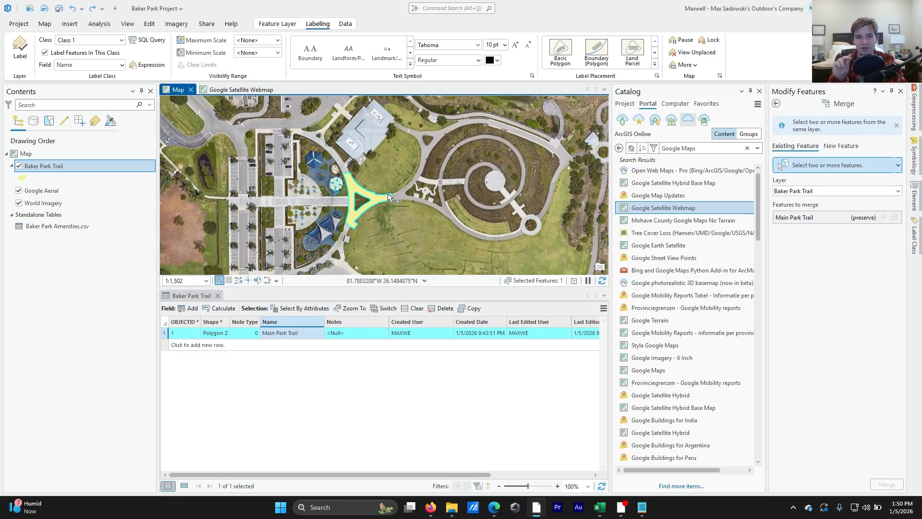